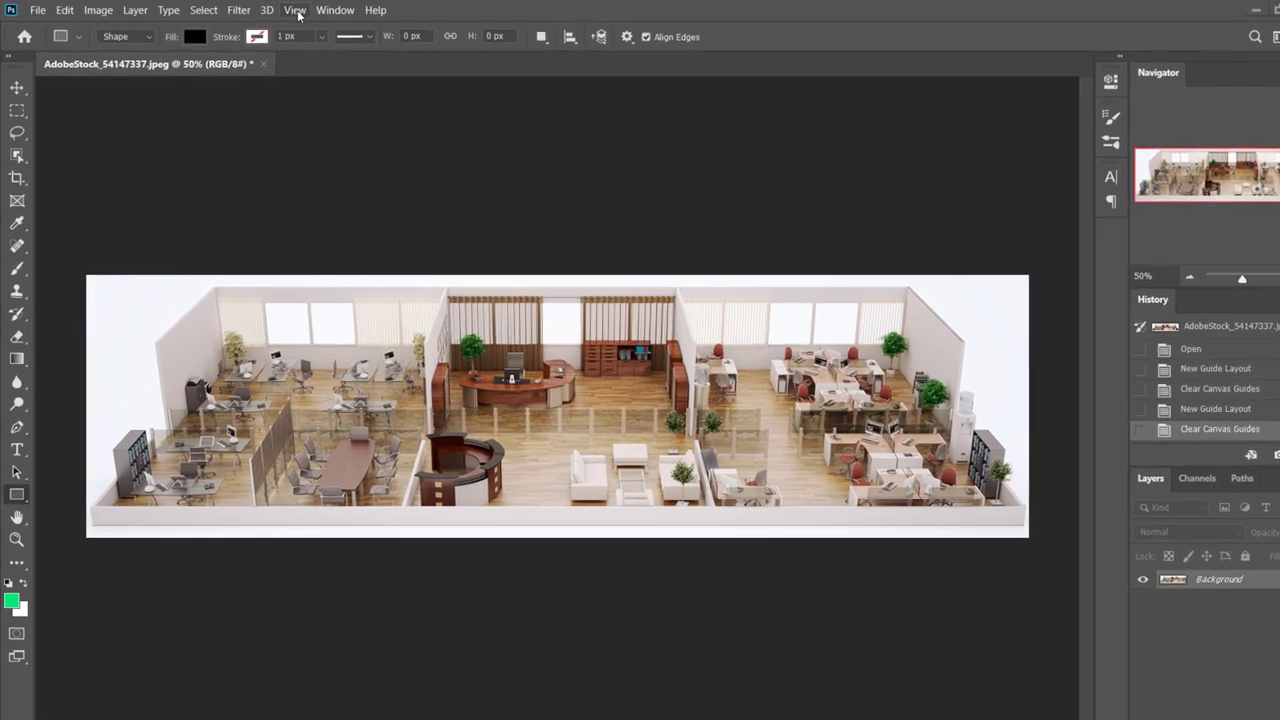
# - Add a New Guide Layout with 3 columns, 0 column gutter, 0 rows and 0 row gutter
pyautogui.click(288, 11)
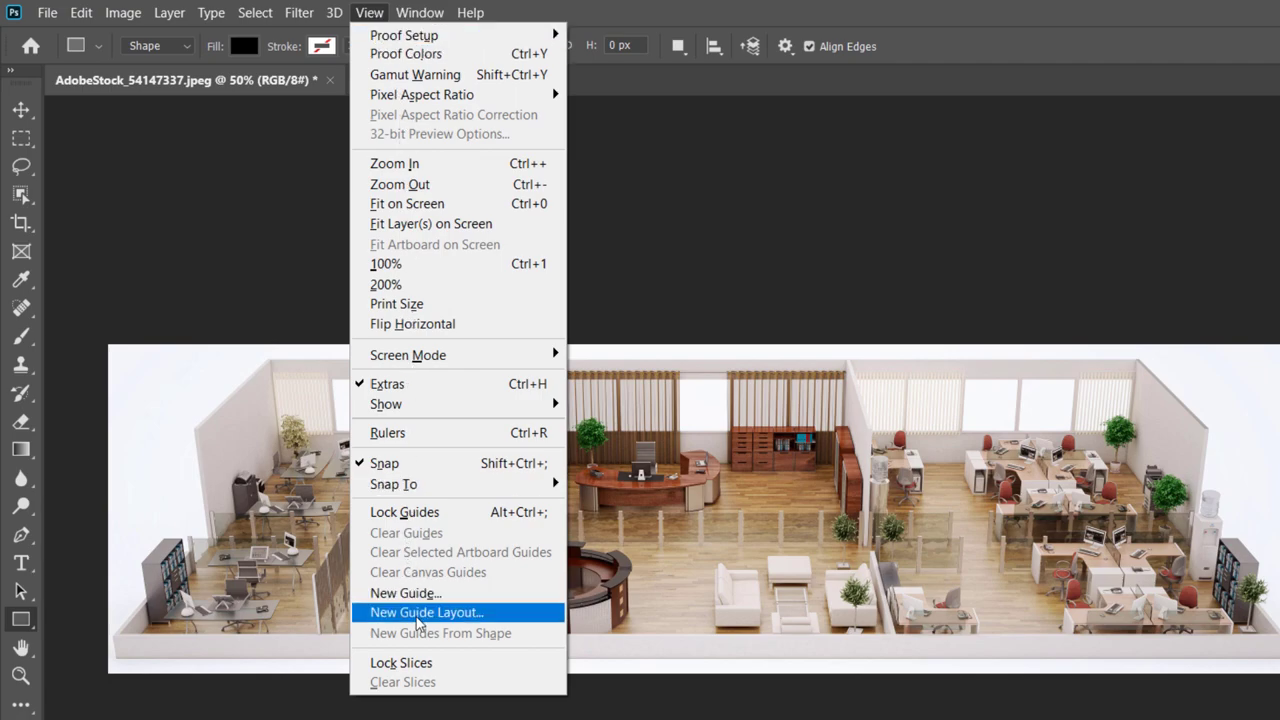
pyautogui.click(419, 612)
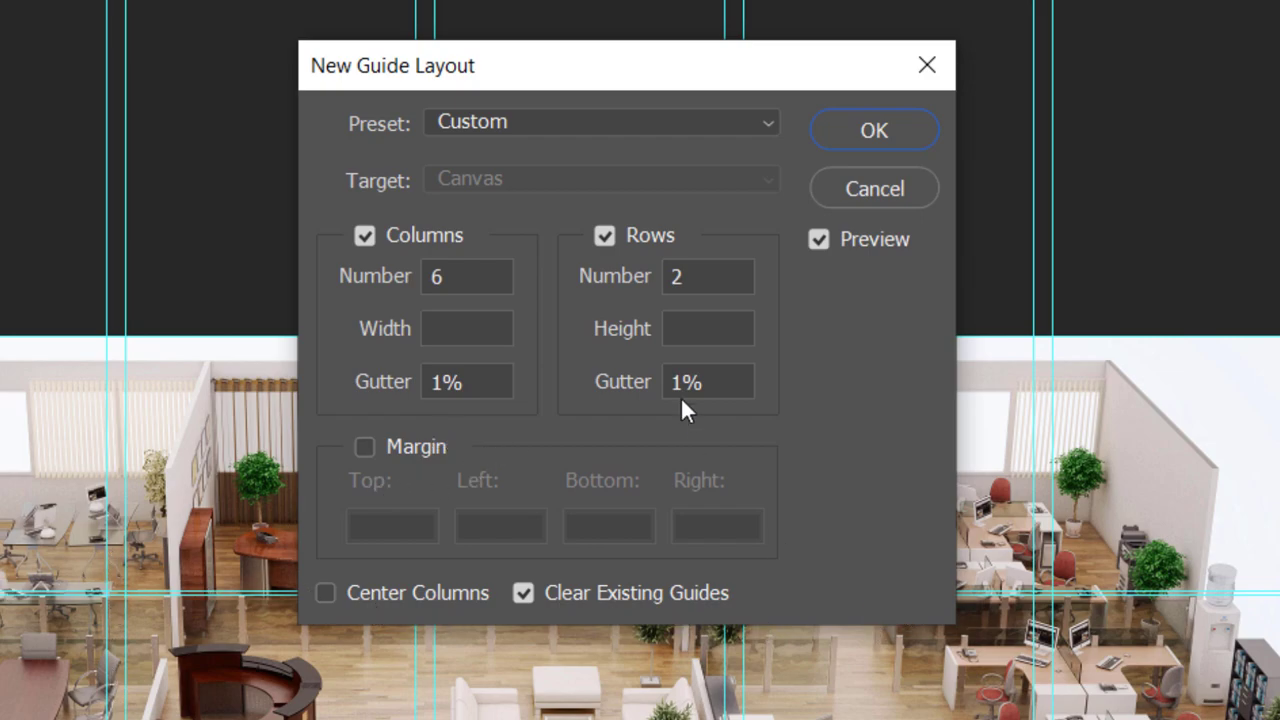
pyautogui.doubleClick(458, 280)
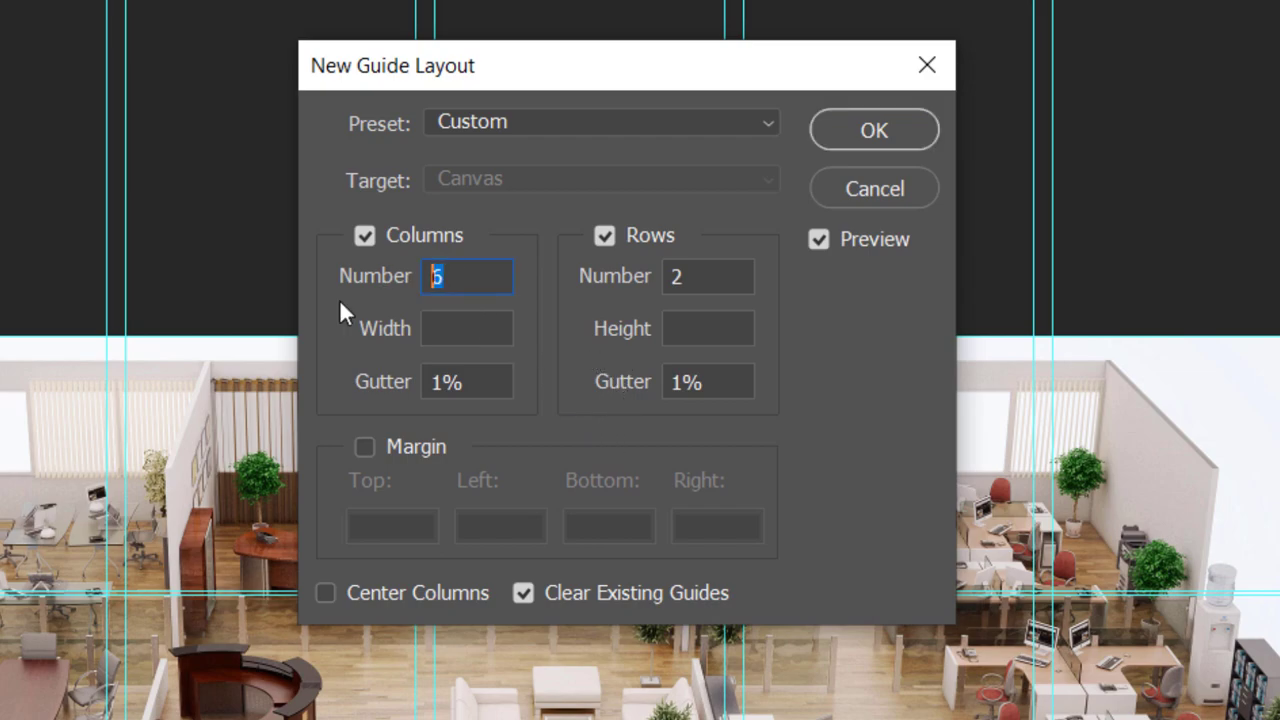
pyautogui.write('3')
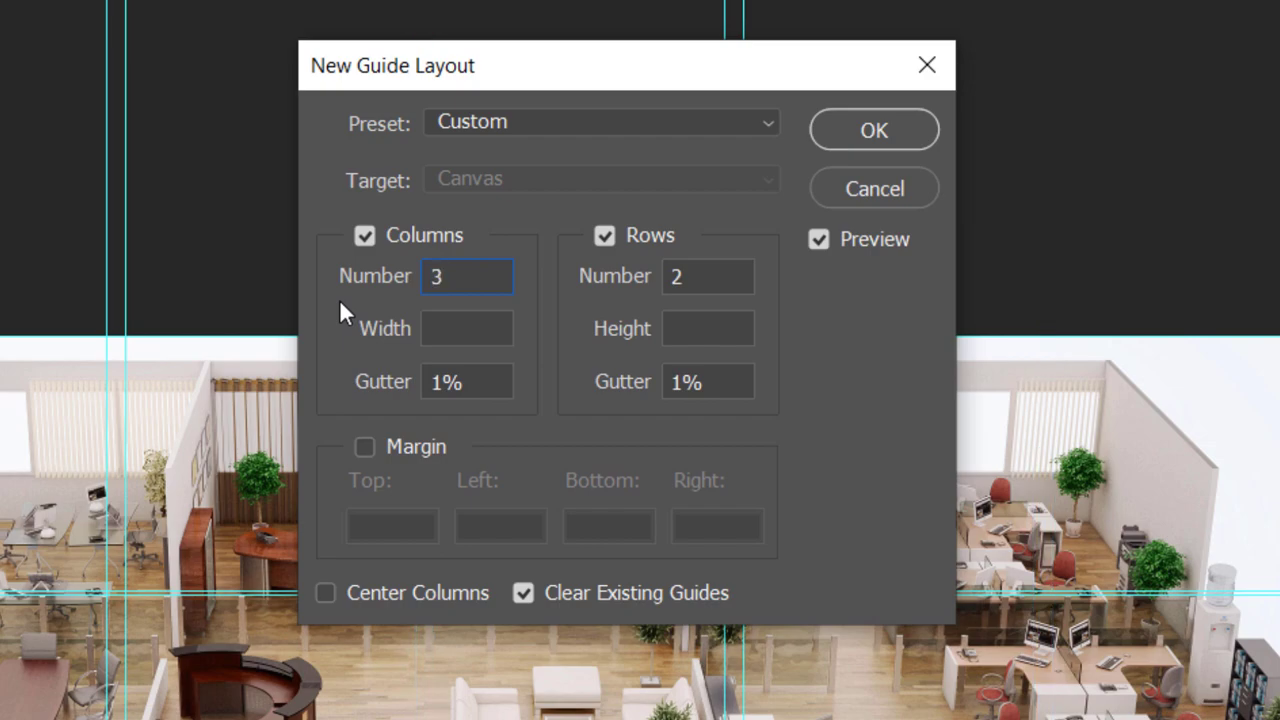
pyautogui.click(477, 383)
pyautogui.doubleClick(478, 383)
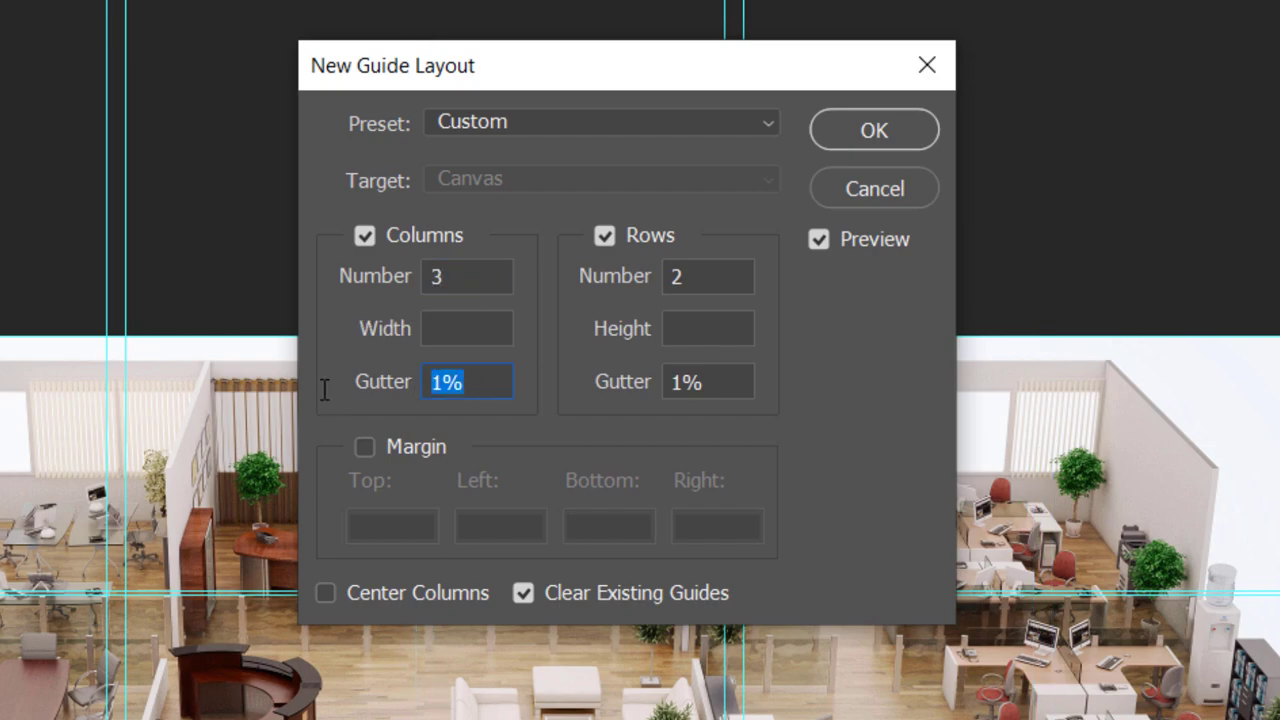
pyautogui.write('0')
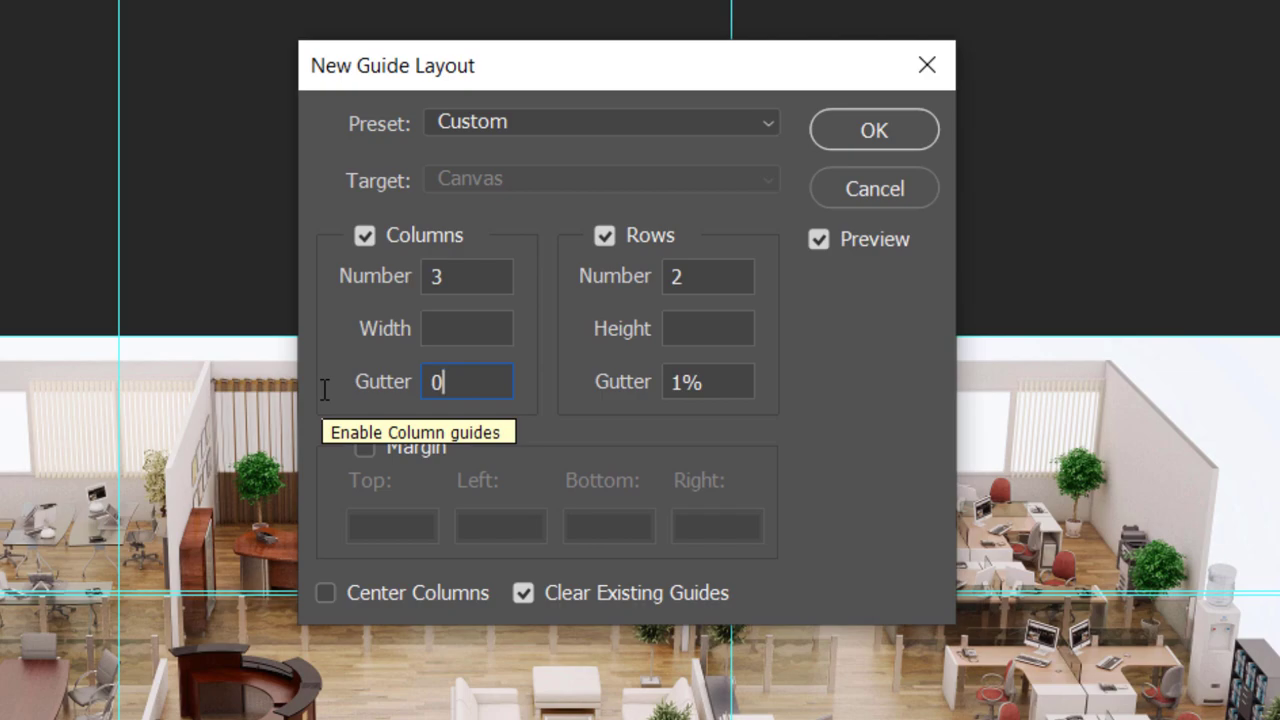
pyautogui.doubleClick(726, 275)
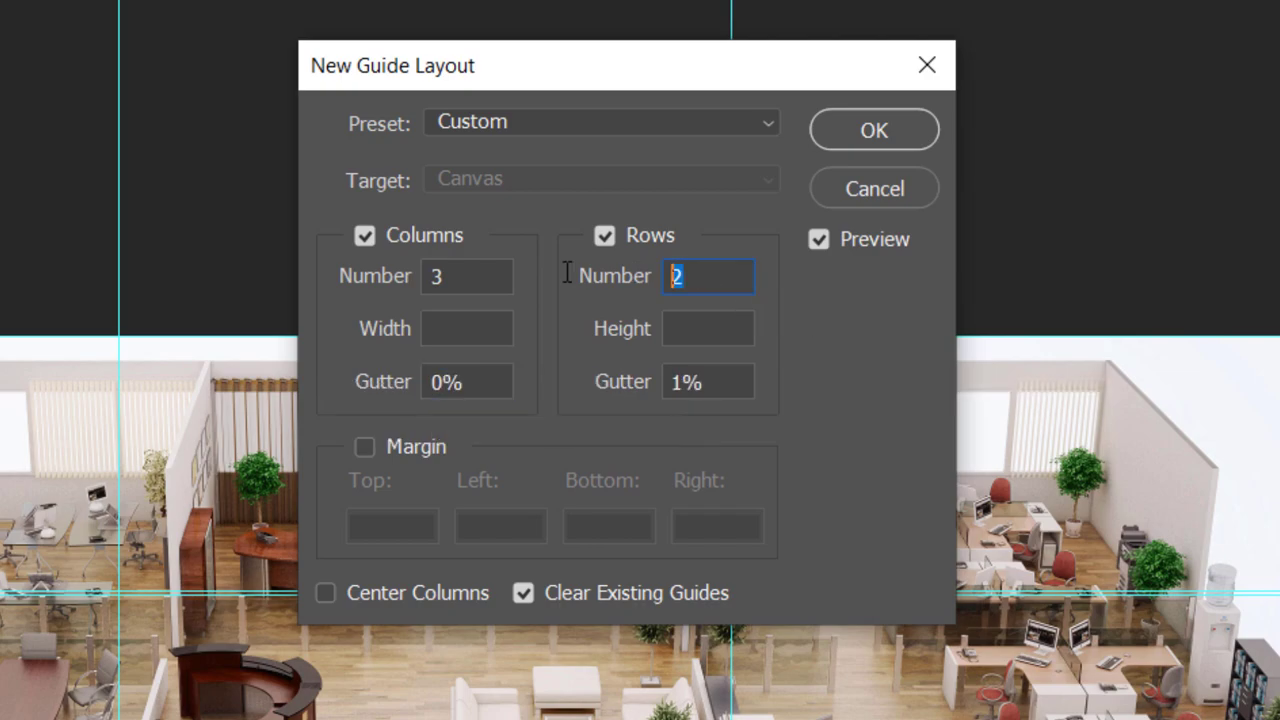
pyautogui.write('0')
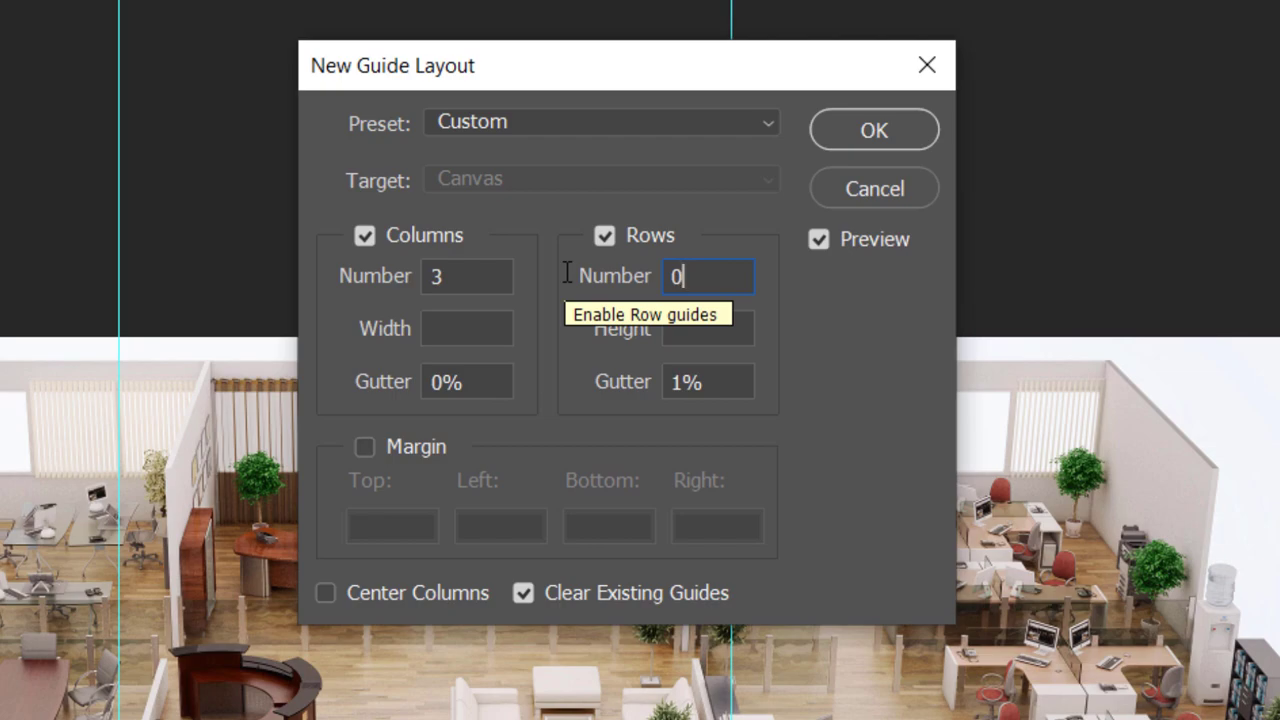
pyautogui.doubleClick(712, 380)
pyautogui.write('0')
pyautogui.press('Return')
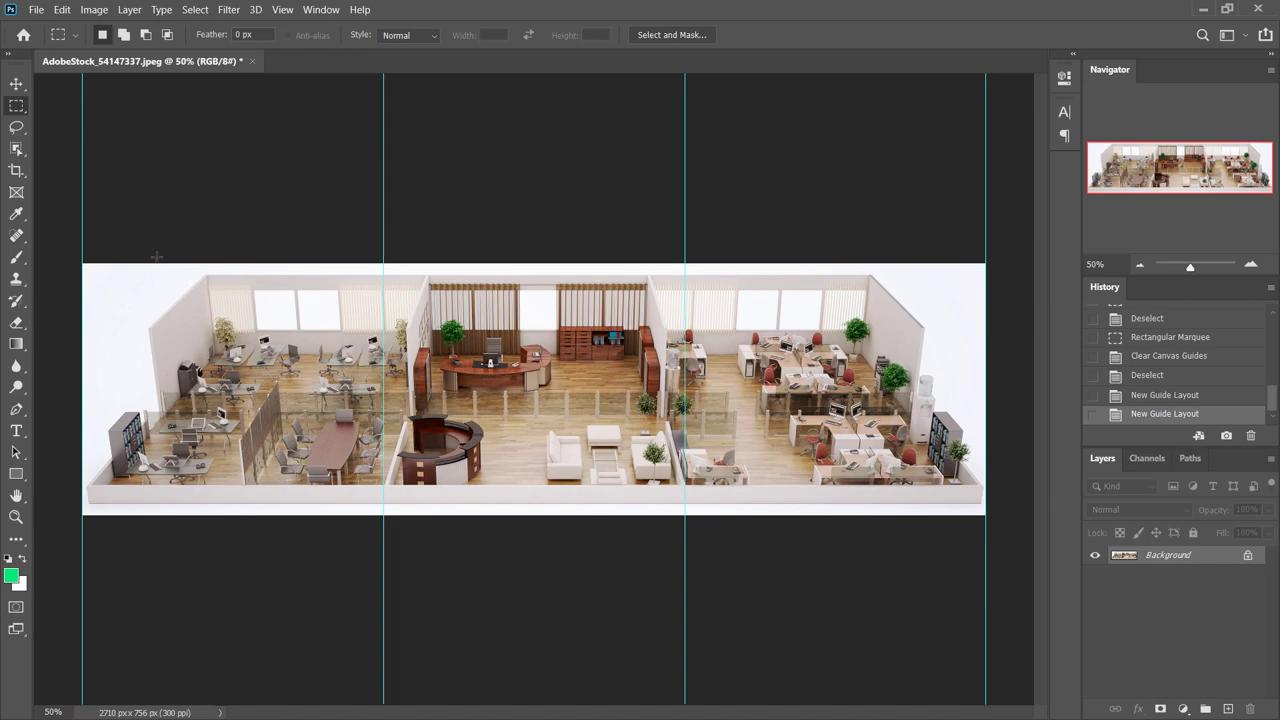
# - Marquee the left column up to the first guide and paste it into a new clipboard-sized document
pyautogui.moveTo(83, 257); pyautogui.dragTo(378, 540)
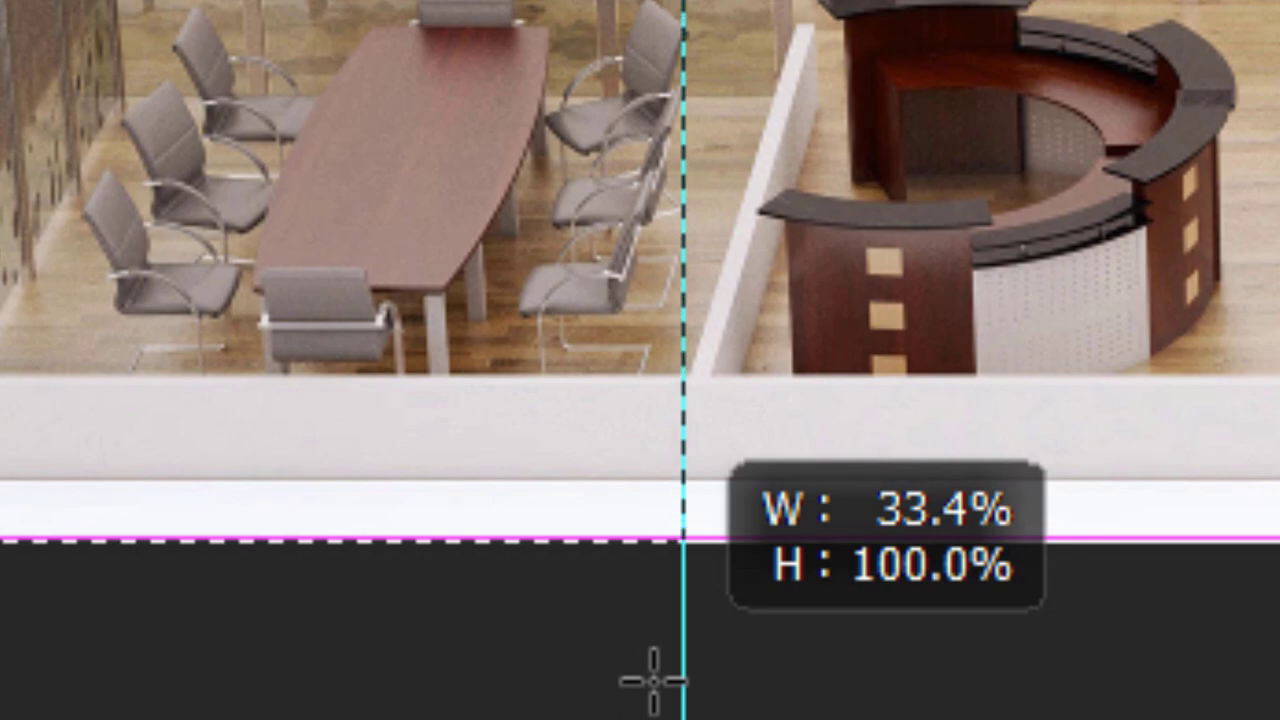
pyautogui.moveTo(652, 680); pyautogui.dragTo(643, 674)
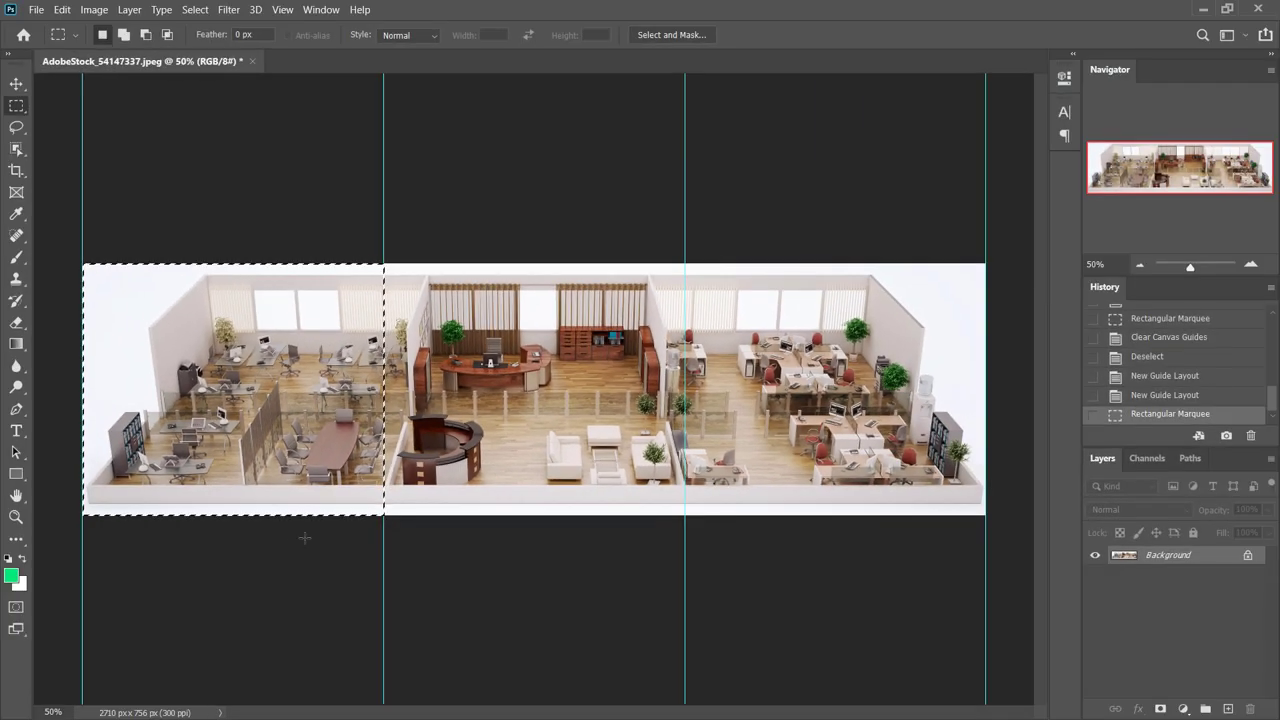
pyautogui.hotkey('ctrl', 'c')
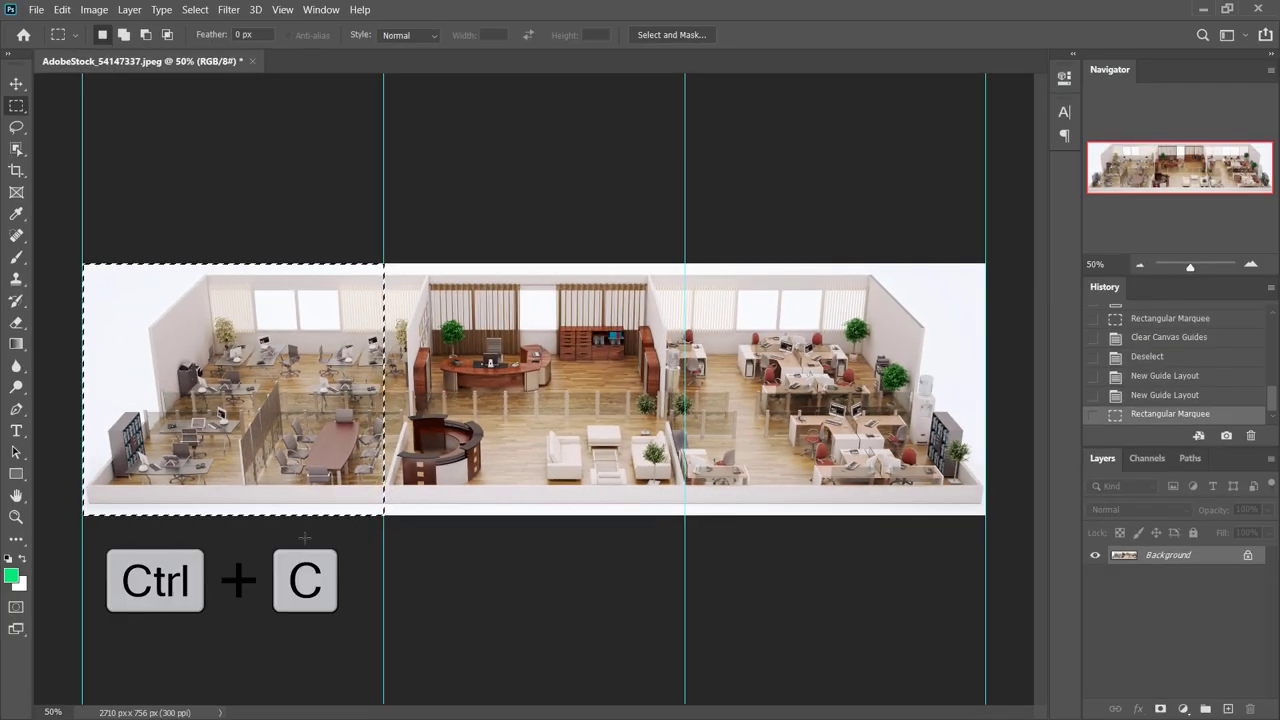
pyautogui.hotkey('ctrl', 'n')
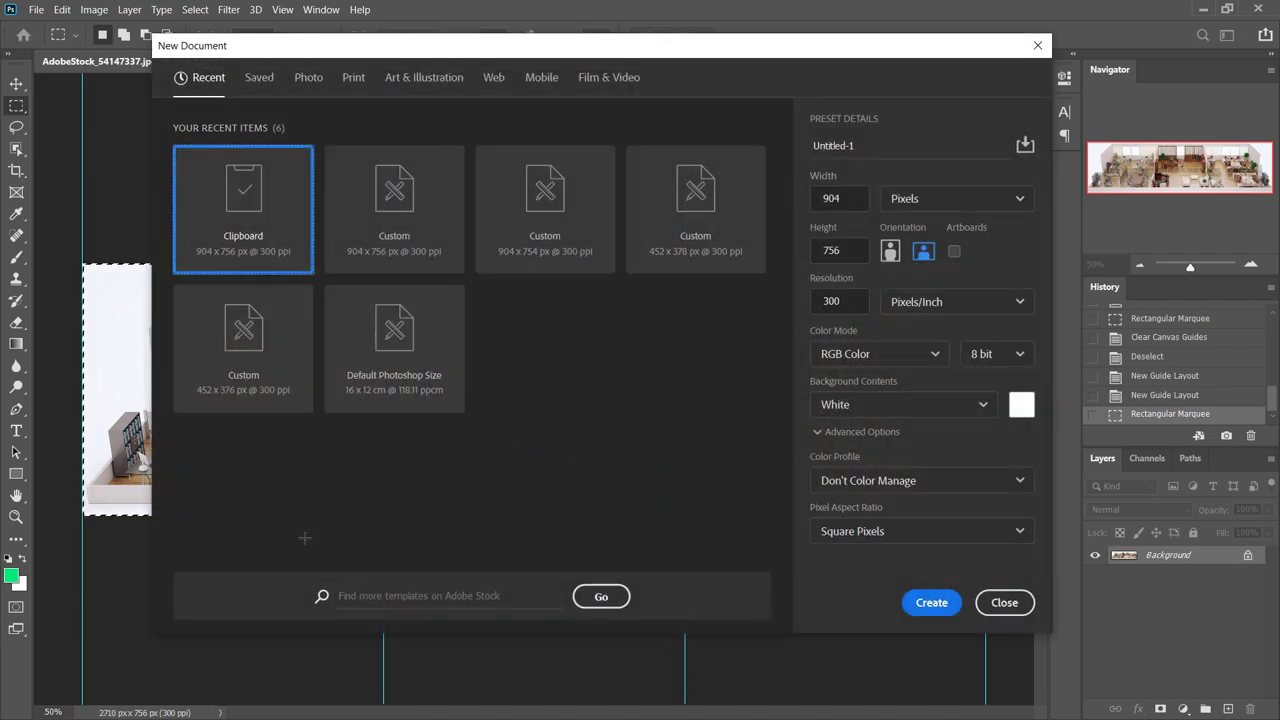
pyautogui.press('Return')
pyautogui.hotkey('ctrl', 'v')
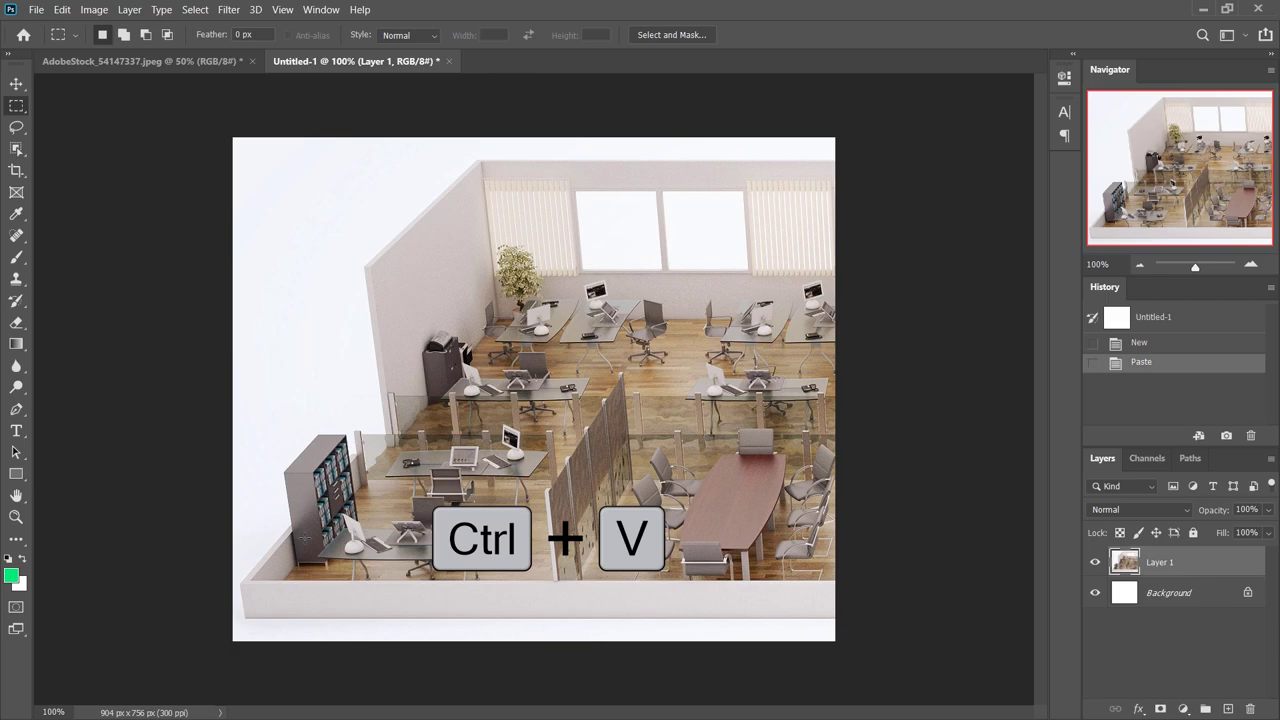
# - Marquee the middle column between the guides and paste it into new document Untitled-2
pyautogui.click(130, 60)
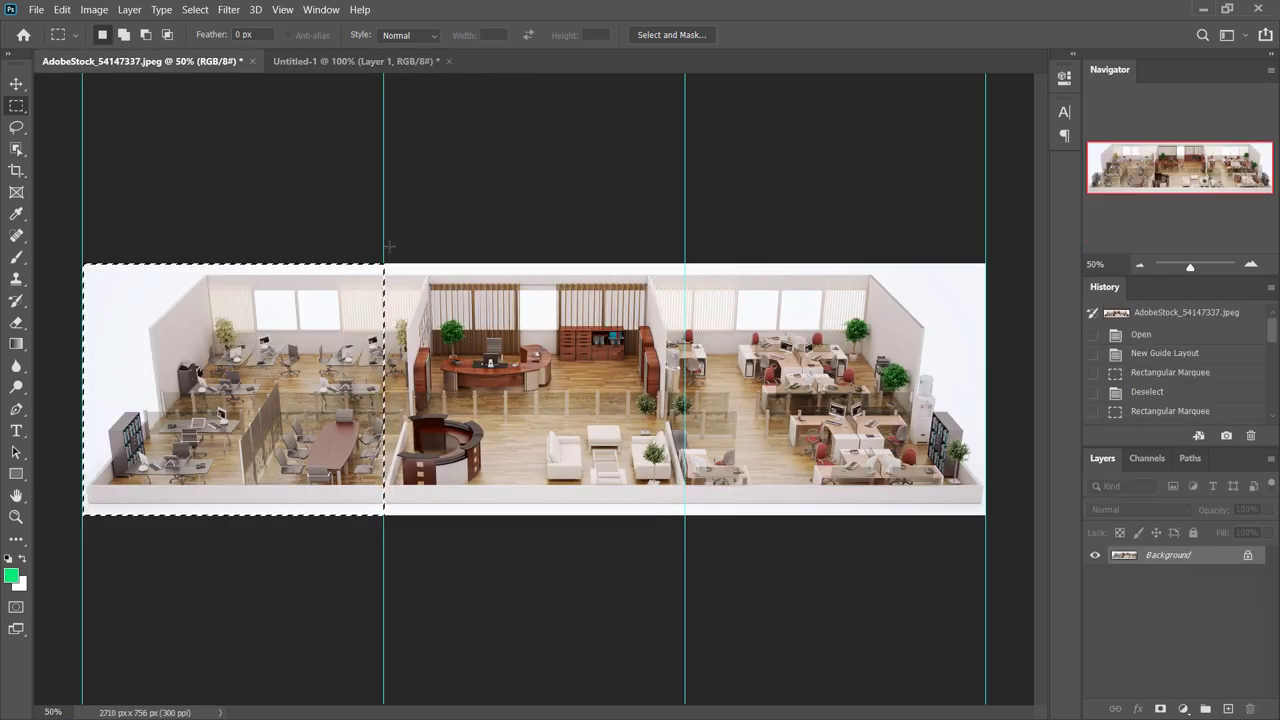
pyautogui.moveTo(385, 257); pyautogui.dragTo(688, 598)
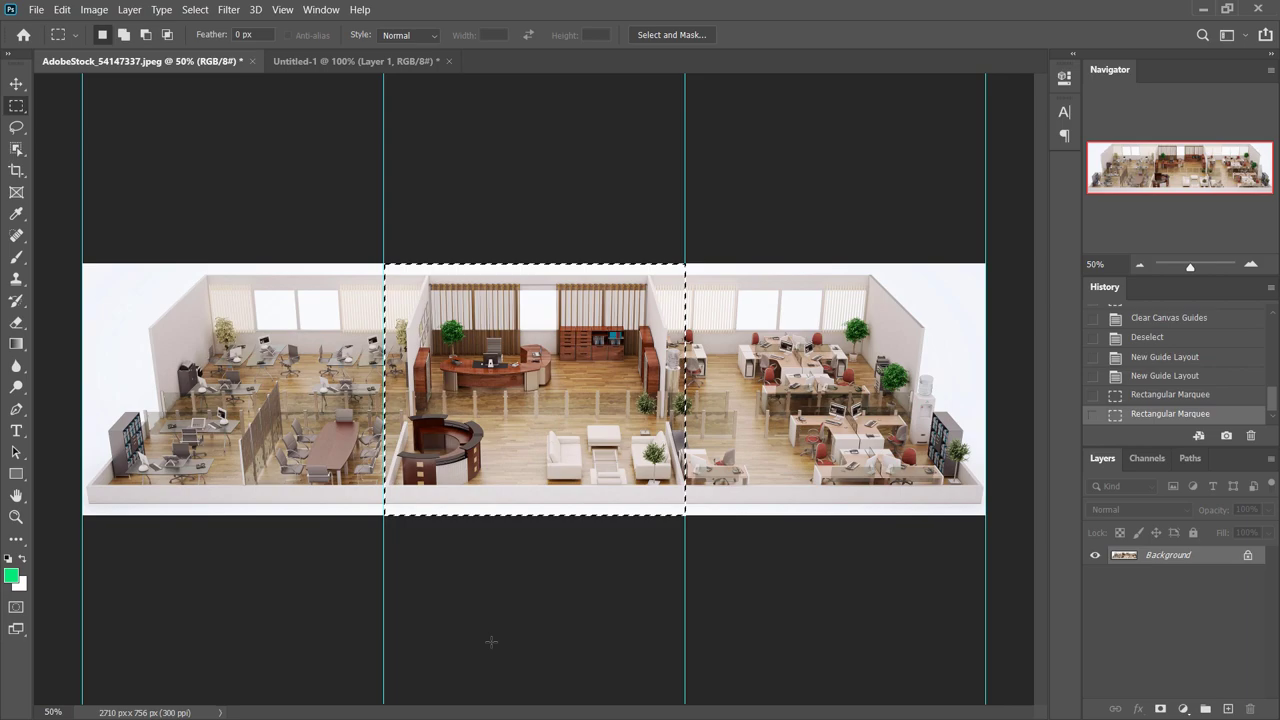
pyautogui.hotkey('ctrl', 'c')
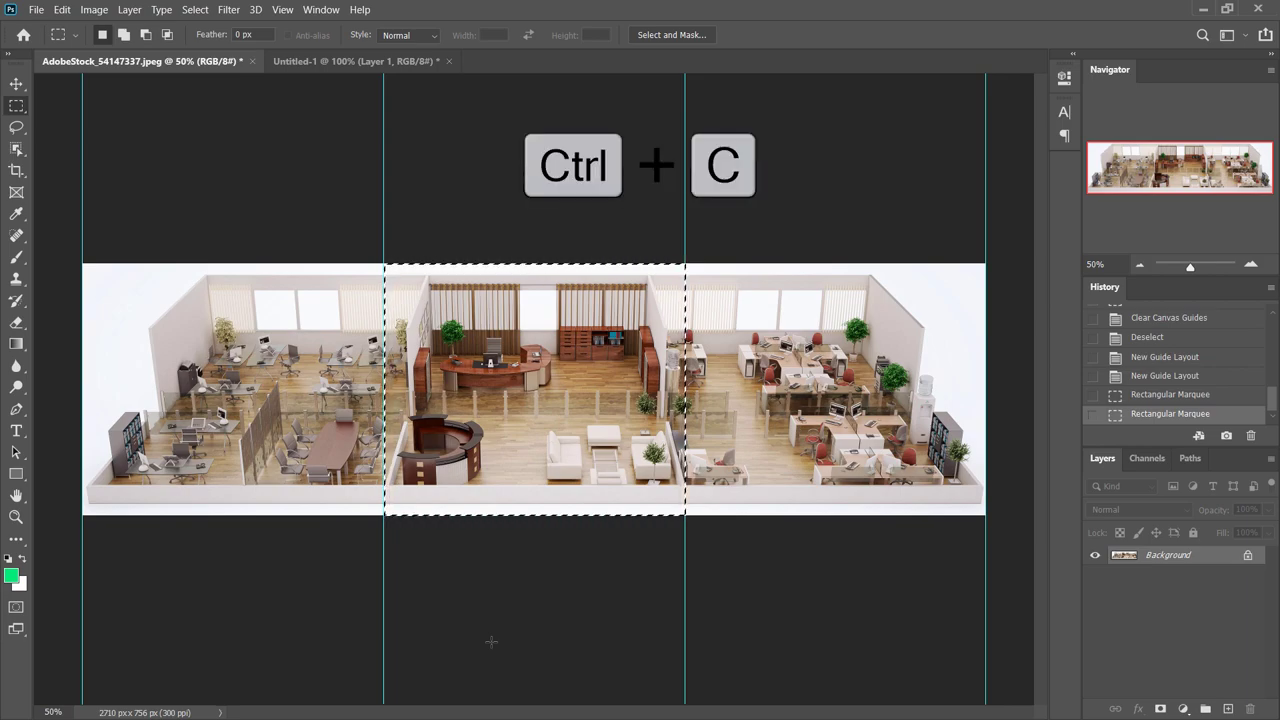
pyautogui.hotkey('ctrl', 'n')
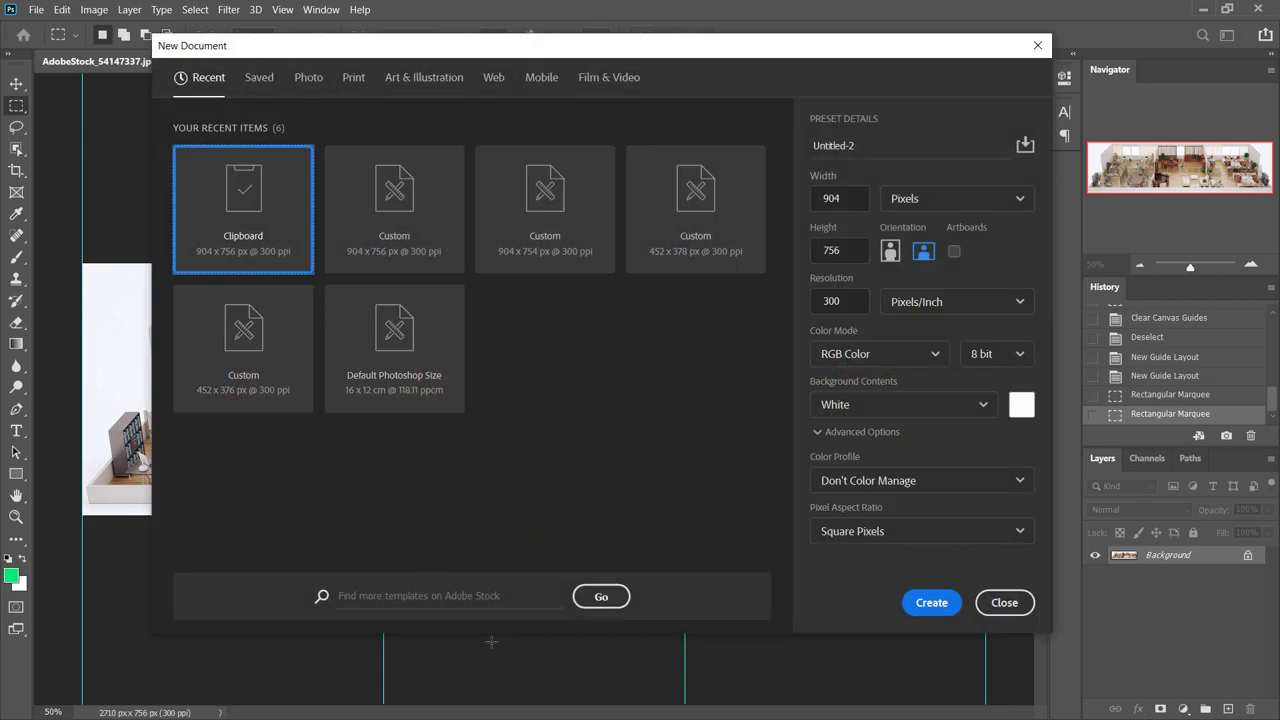
pyautogui.click(932, 603)
pyautogui.hotkey('ctrl', 'v')
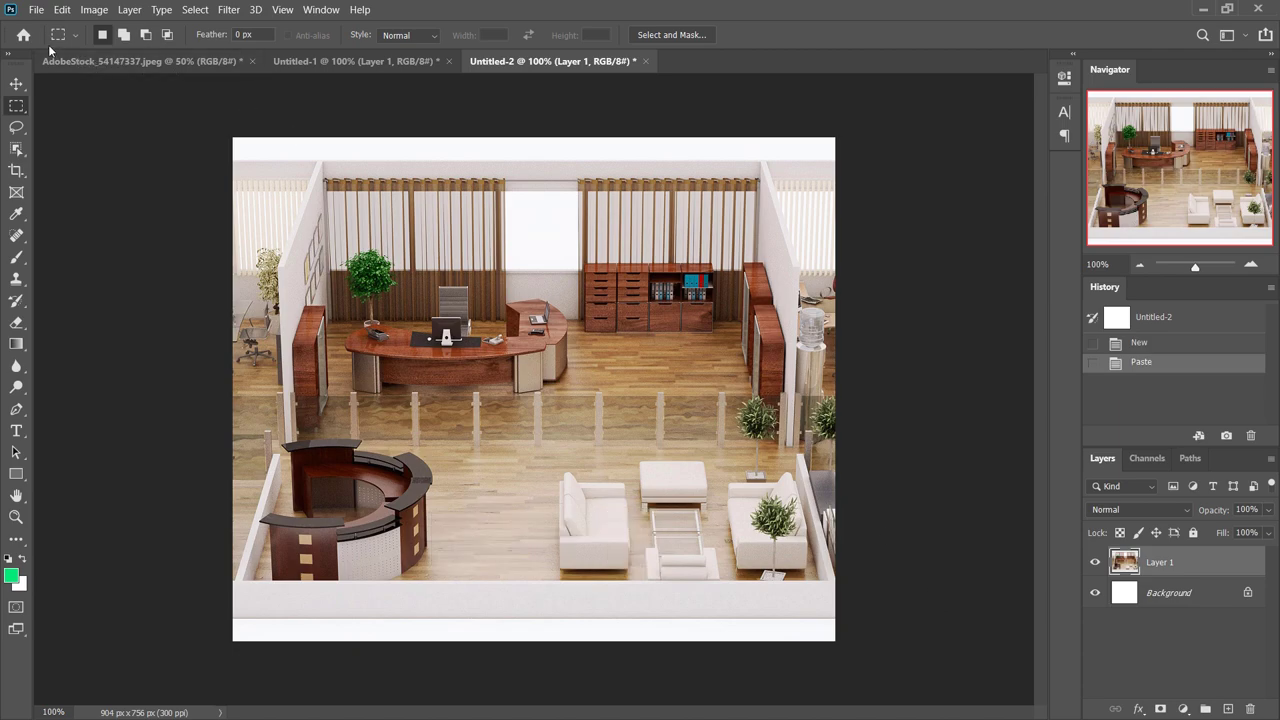
# - Marquee the right column from the second guide to the edge and paste it into Untitled-3
pyautogui.click(111, 64)
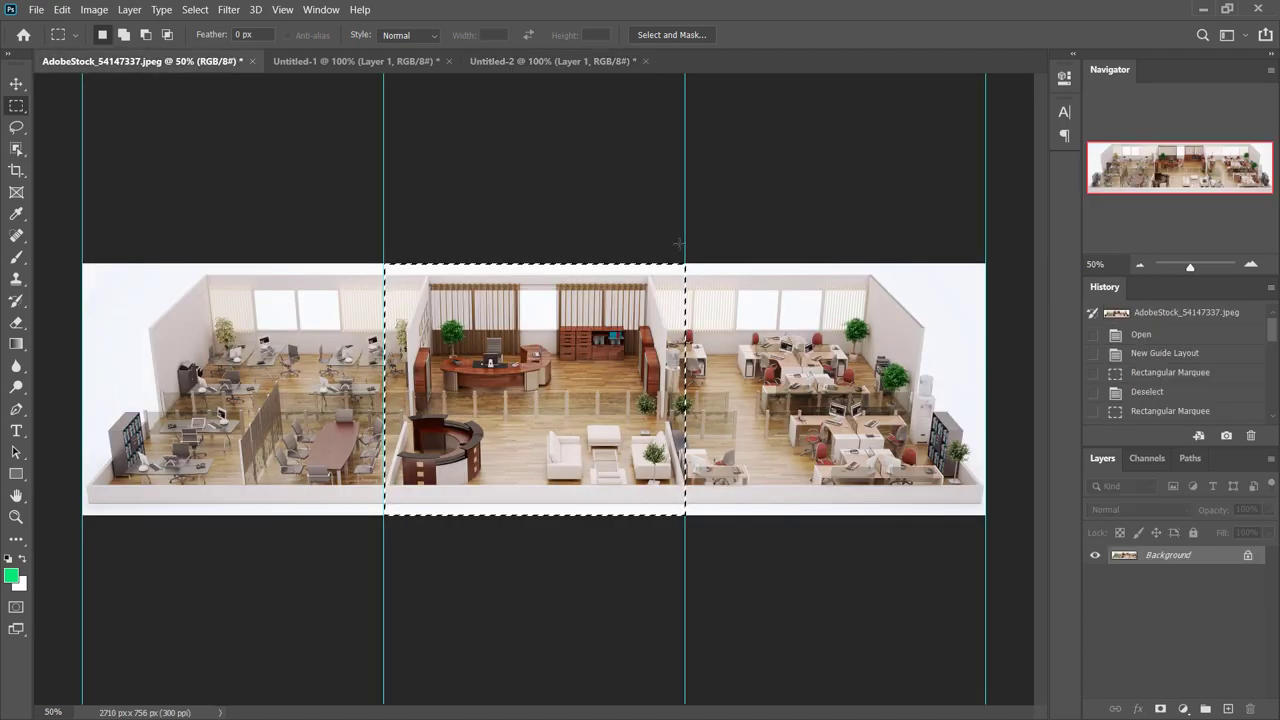
pyautogui.moveTo(686, 256); pyautogui.dragTo(980, 546)
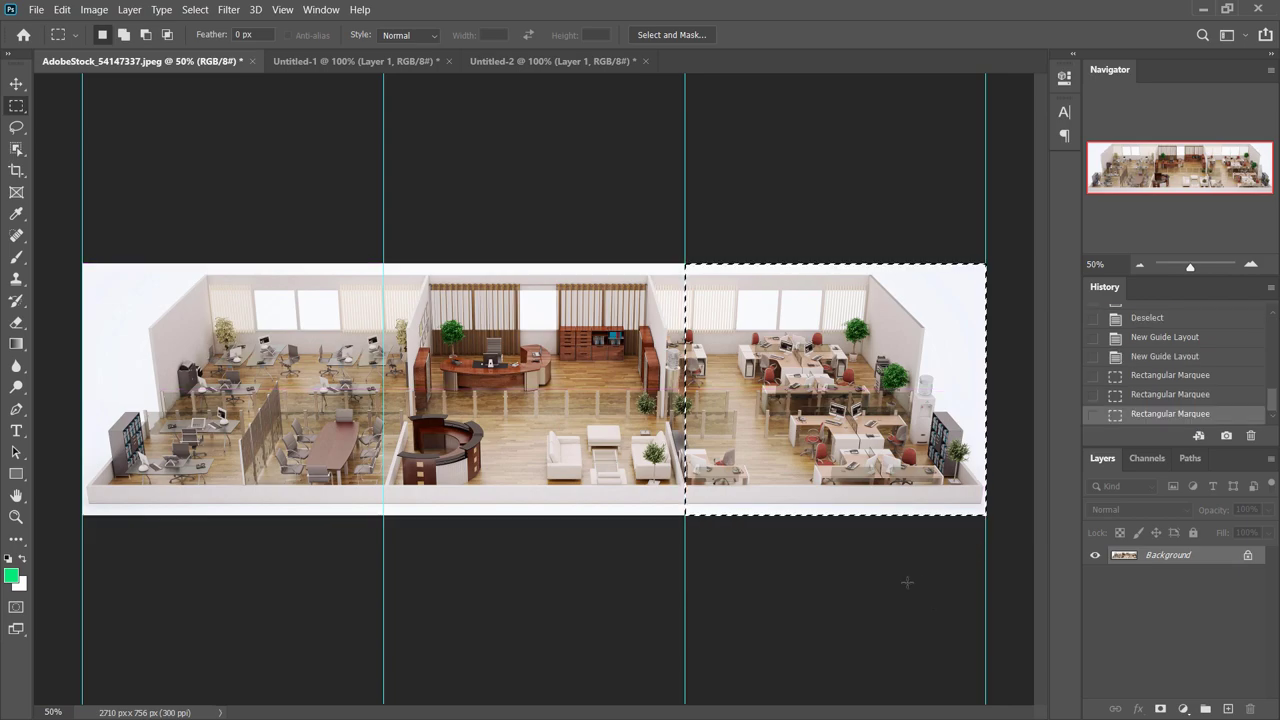
pyautogui.hotkey('ctrl', 'c')
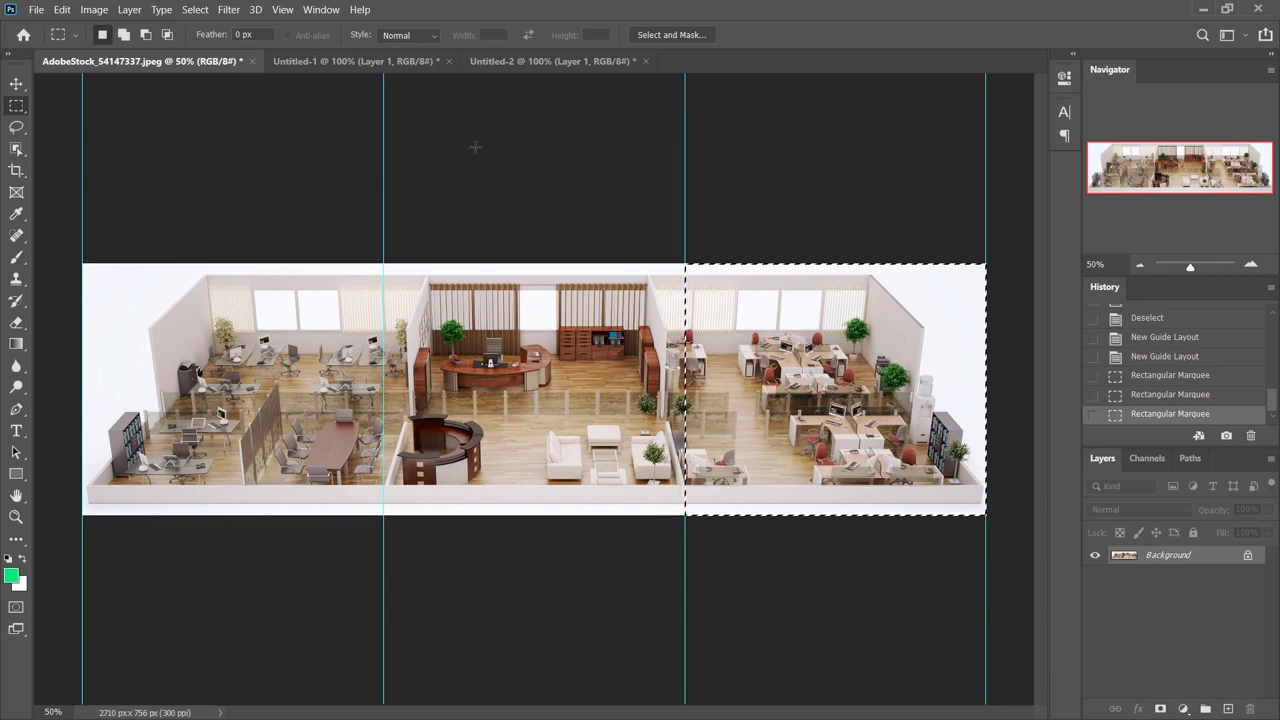
pyautogui.hotkey('ctrl', 'n')
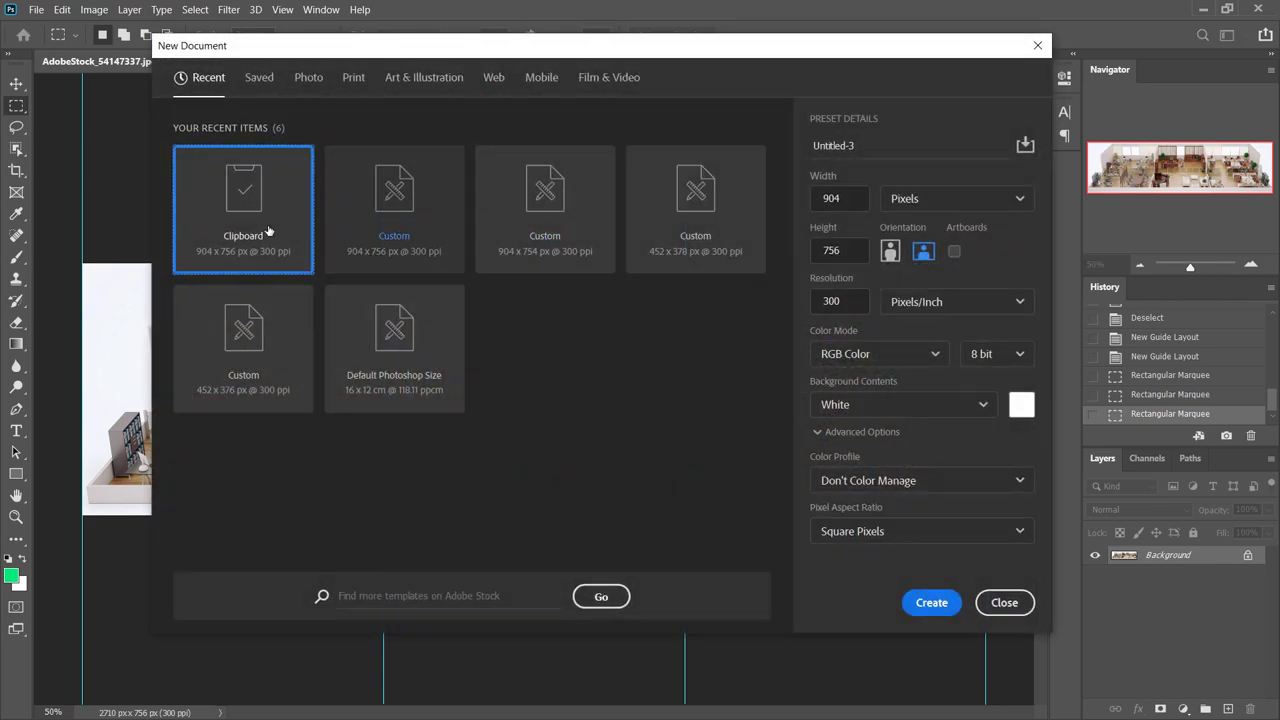
pyautogui.click(938, 605)
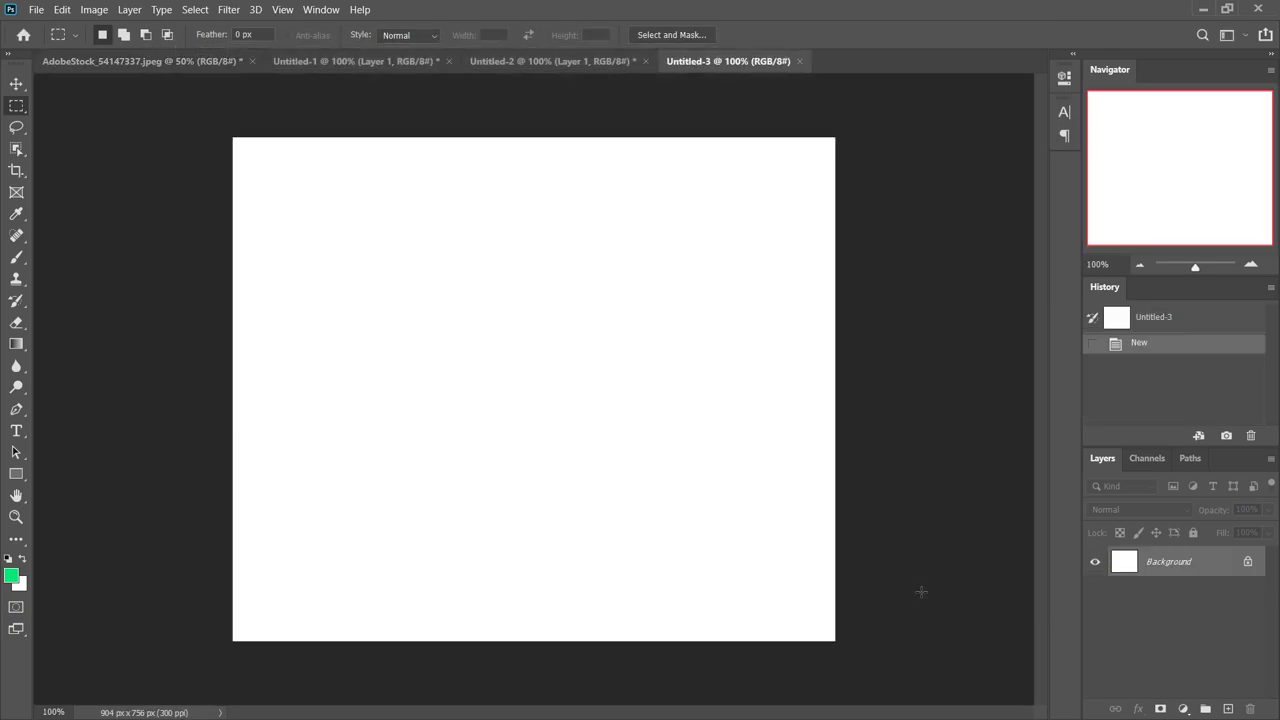
pyautogui.hotkey('ctrl', 'v')
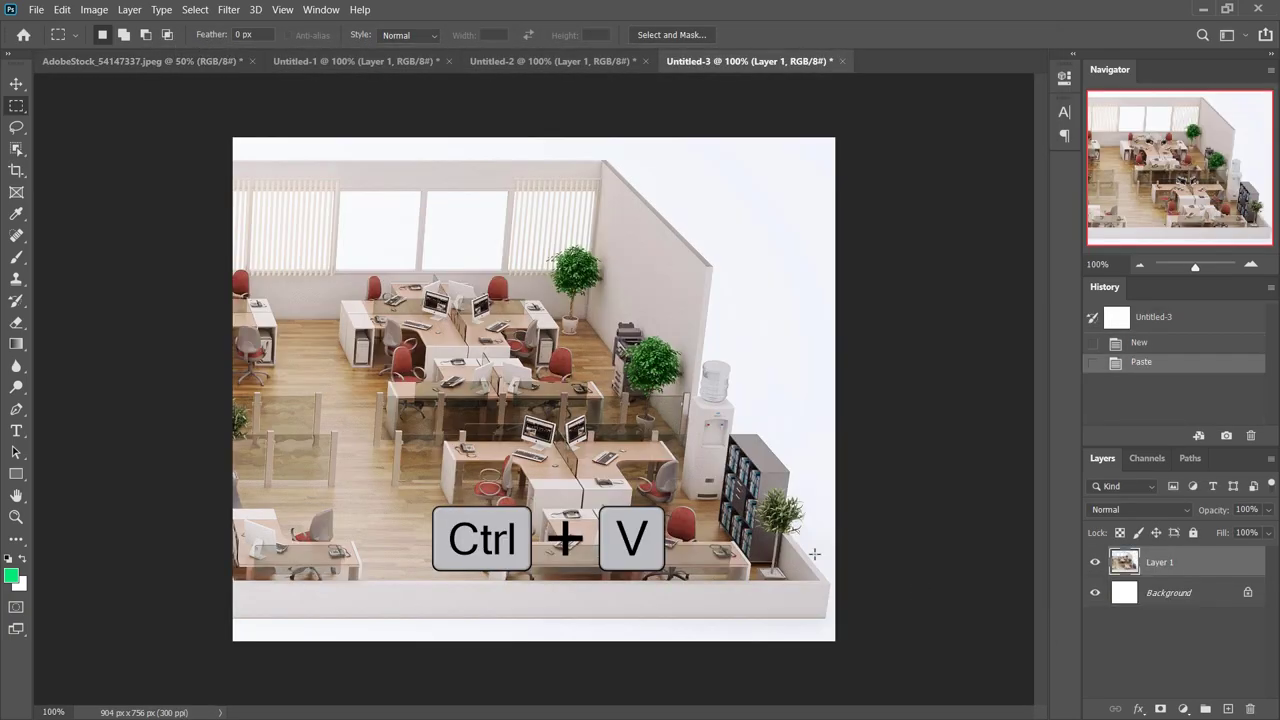
# - Export the Untitled-3 slice as a PNG named 'office right' on the Desktop
pyautogui.click(37, 12)
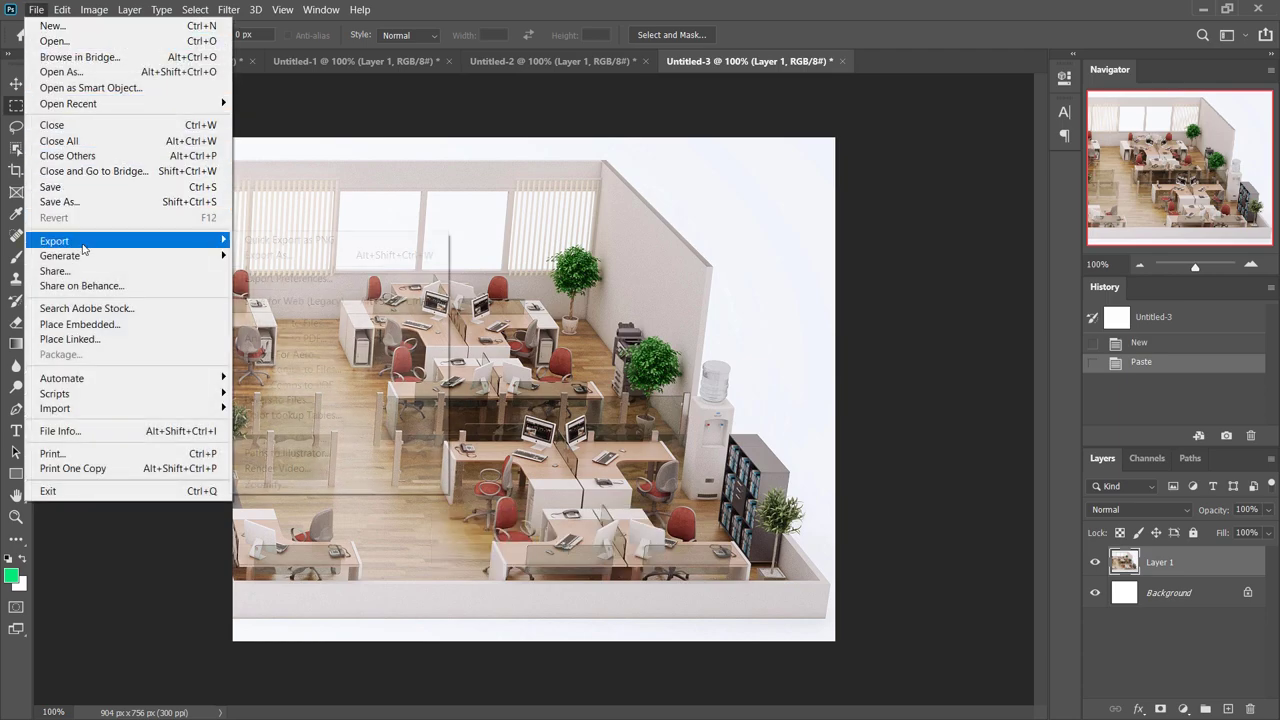
pyautogui.moveTo(85, 245)
pyautogui.click(266, 242)
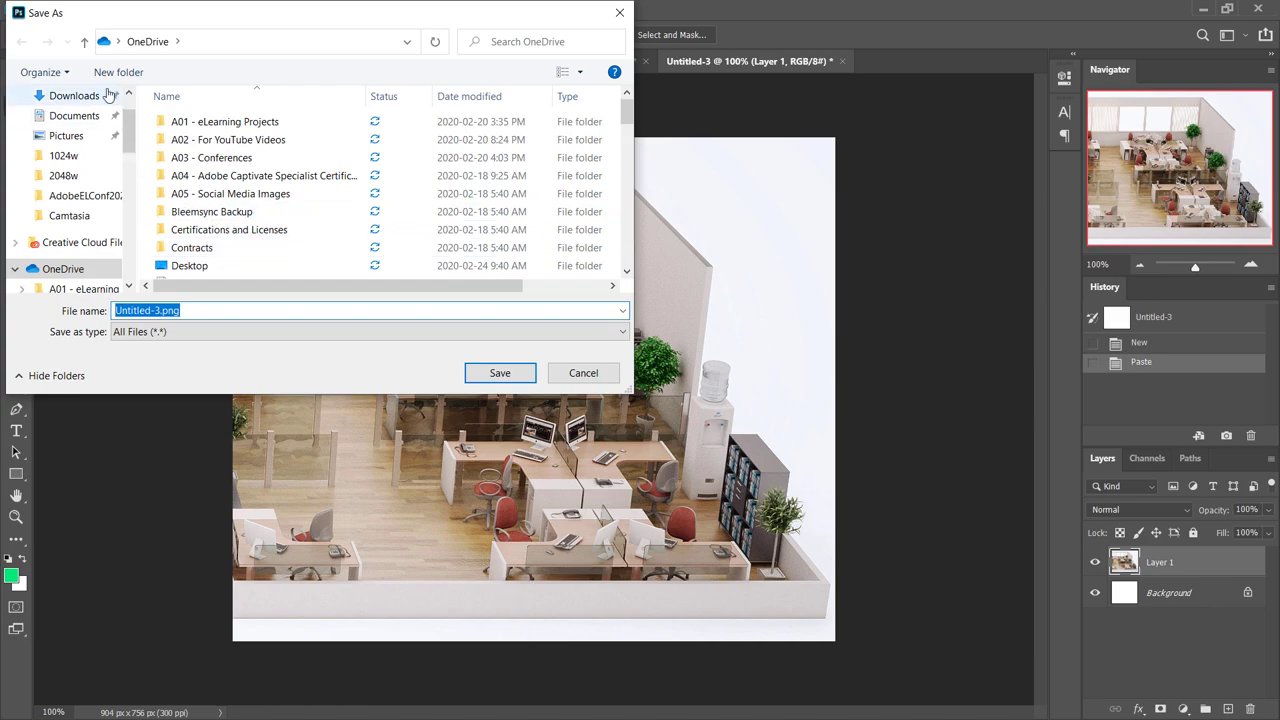
pyautogui.scroll(2, 130, 127)
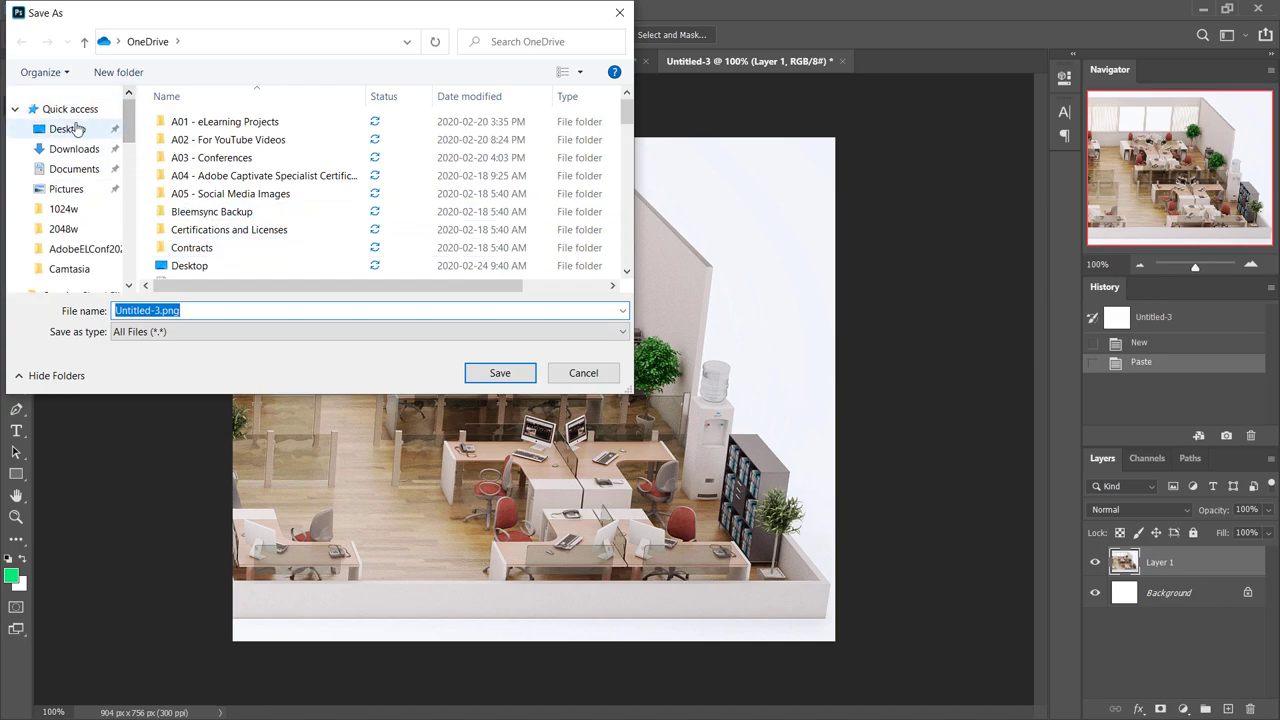
pyautogui.click(77, 131)
pyautogui.click(180, 311)
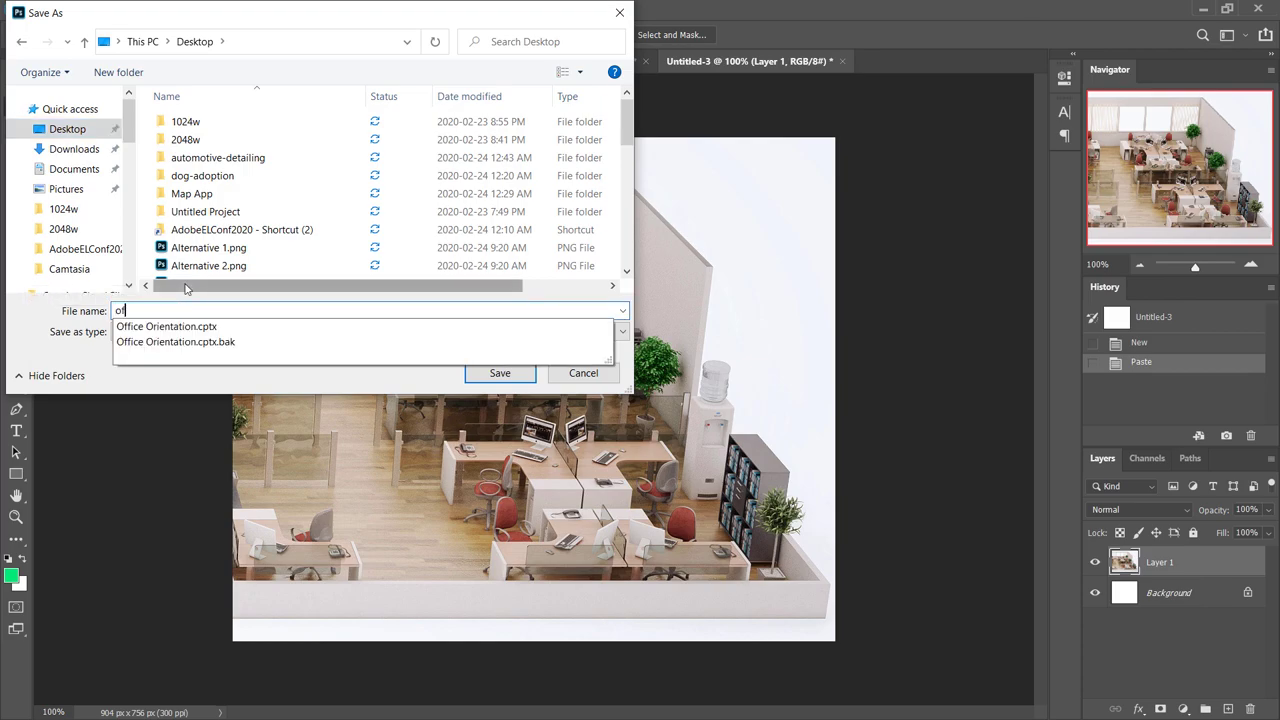
pyautogui.write('fice right')
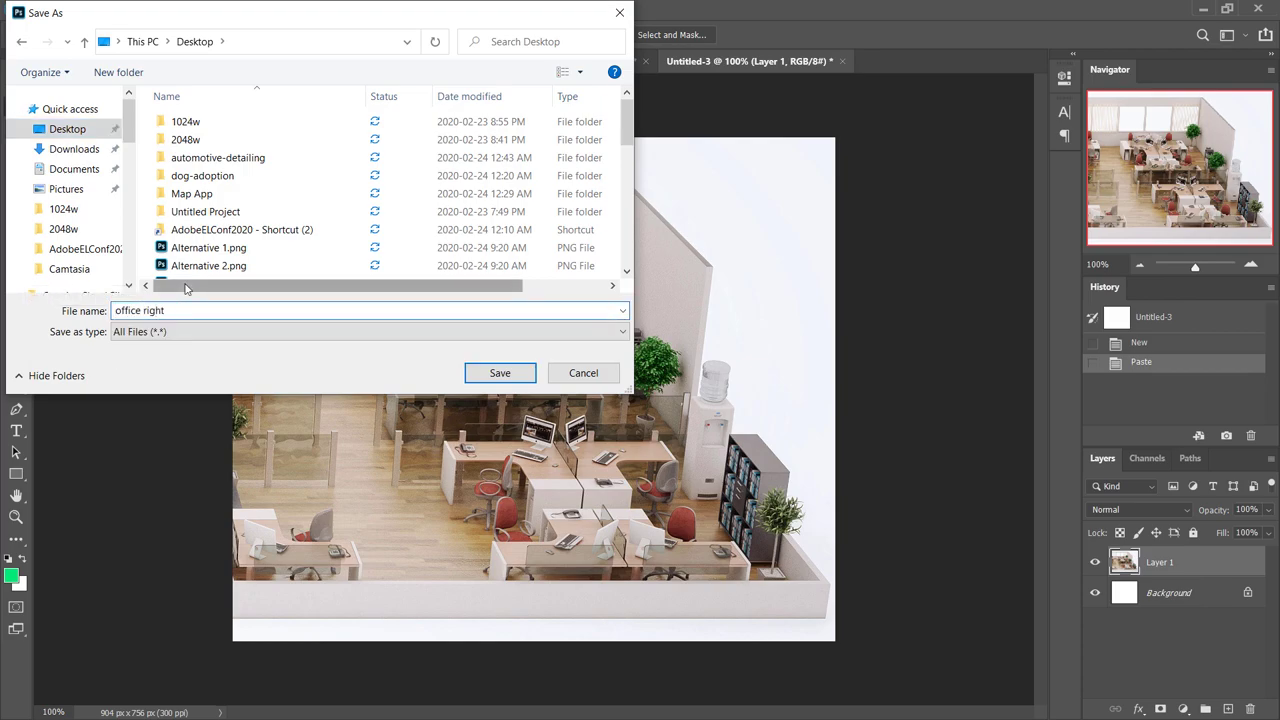
pyautogui.press('Return')
pyautogui.hotkey('ctrl', 'shift', 'Tab')
# - Quick Export the middle slice as a PNG named 'office middle'
pyautogui.click(36, 10)
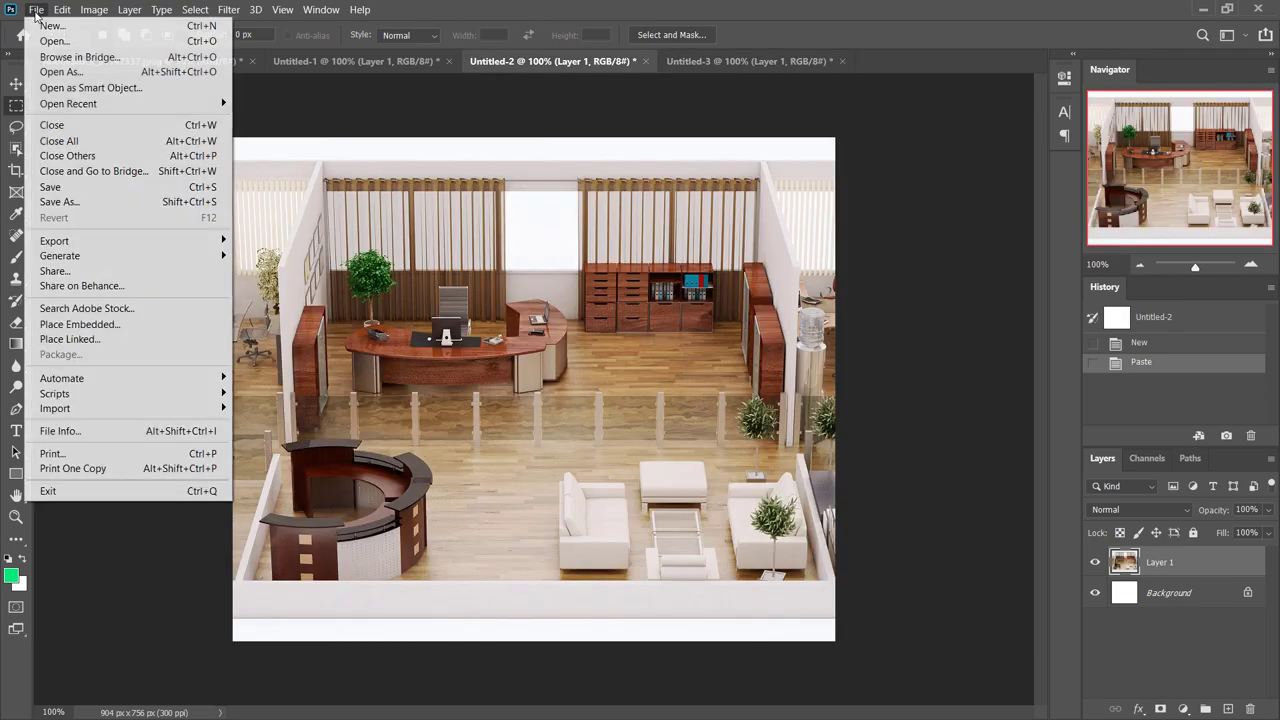
pyautogui.moveTo(75, 242)
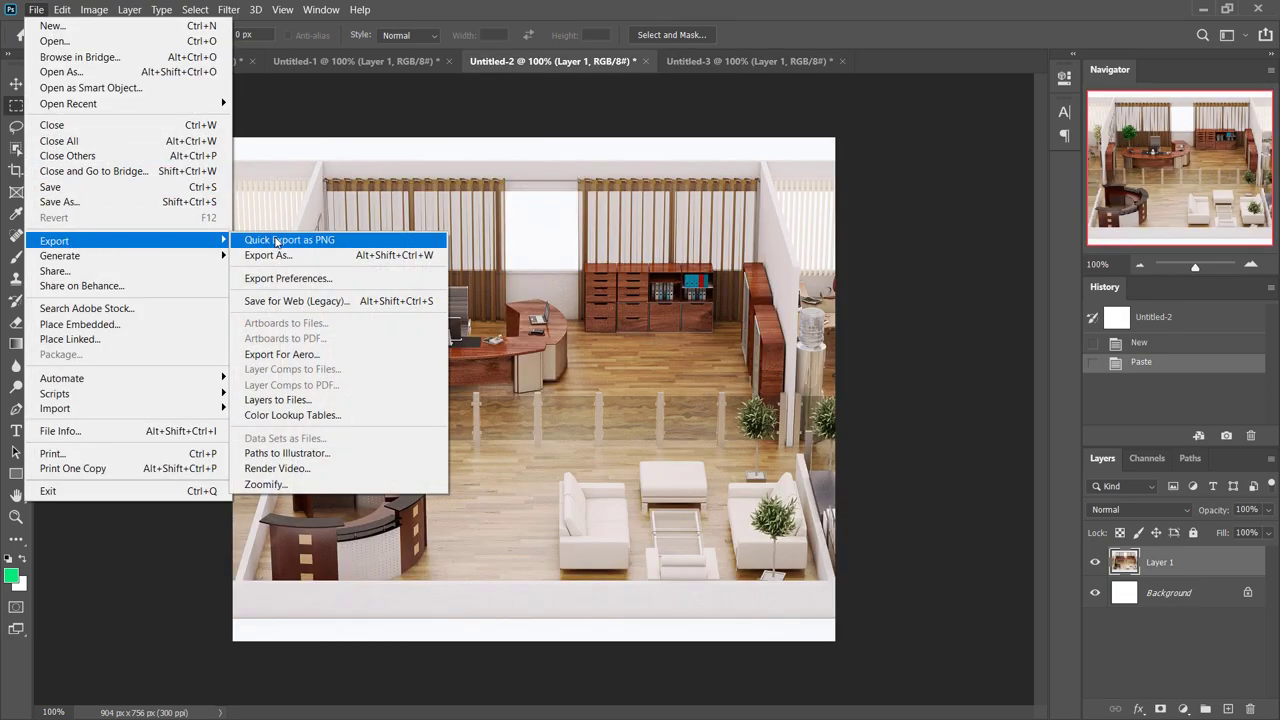
pyautogui.click(276, 242)
pyautogui.write('off')
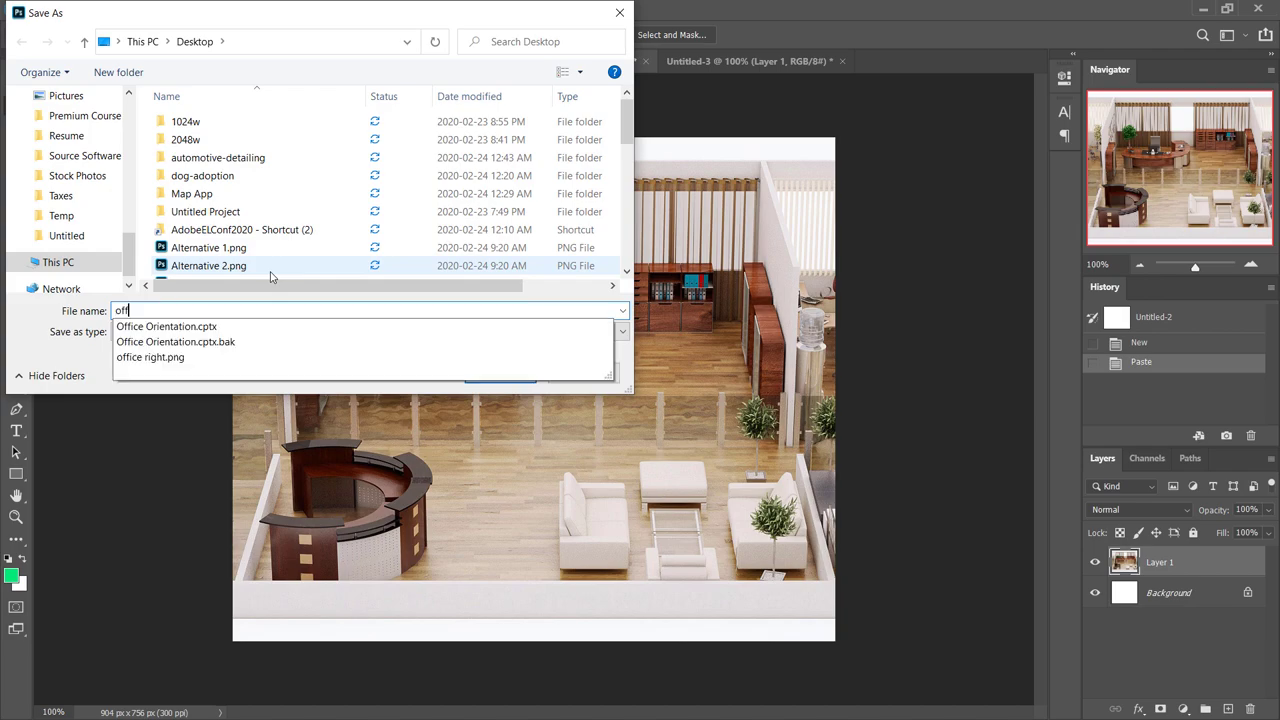
pyautogui.write('ice middle')
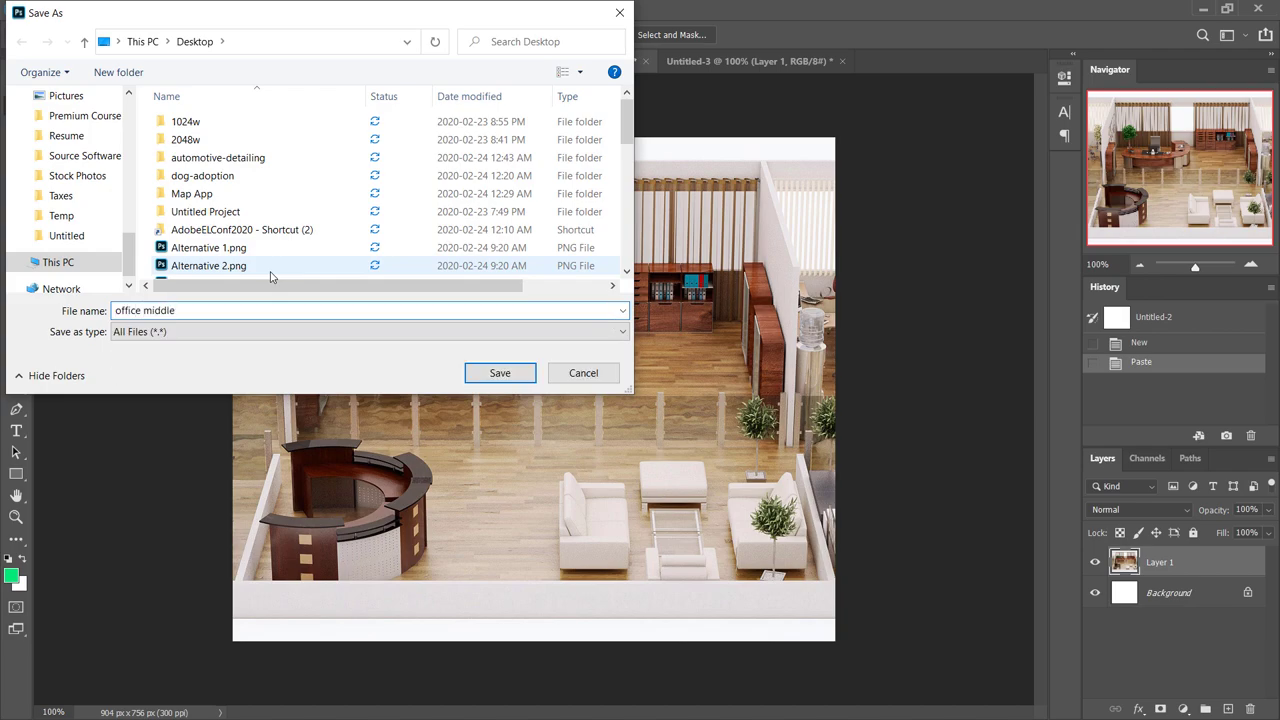
pyautogui.click(528, 372)
# - In Untitled-1, Quick Export the left slice as a PNG named 'office left'
pyautogui.click(348, 63)
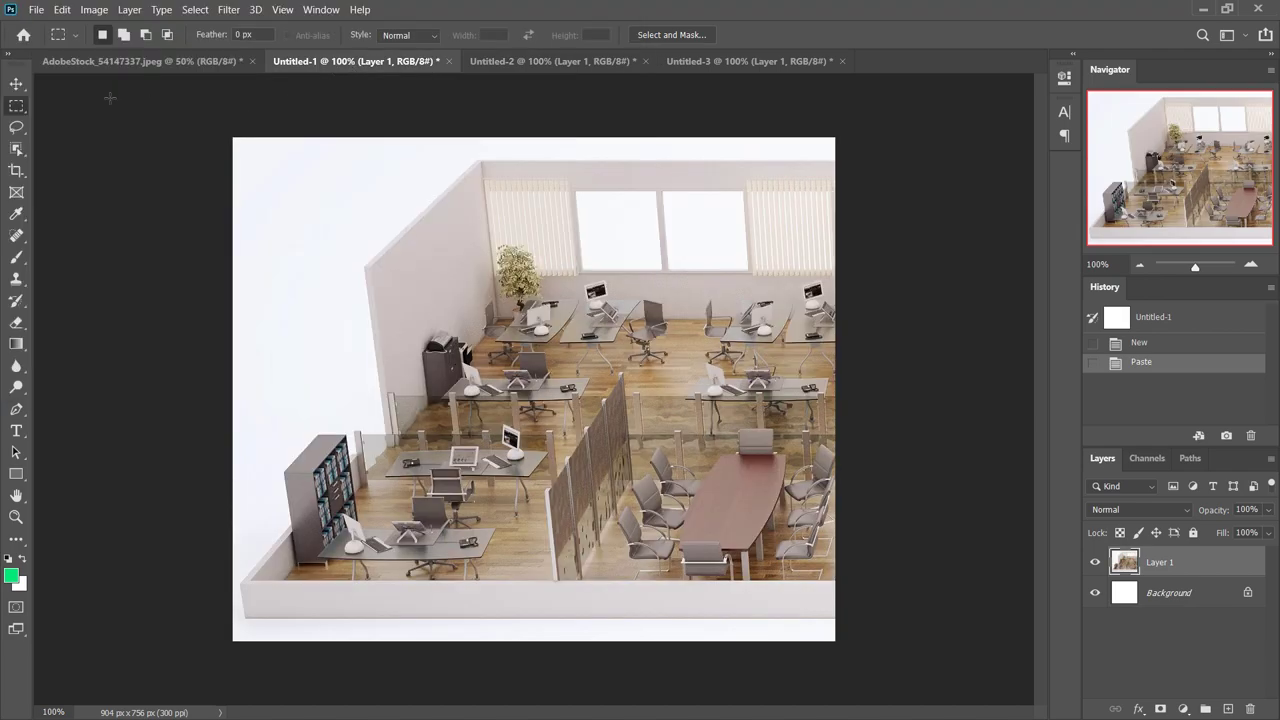
pyautogui.click(36, 10)
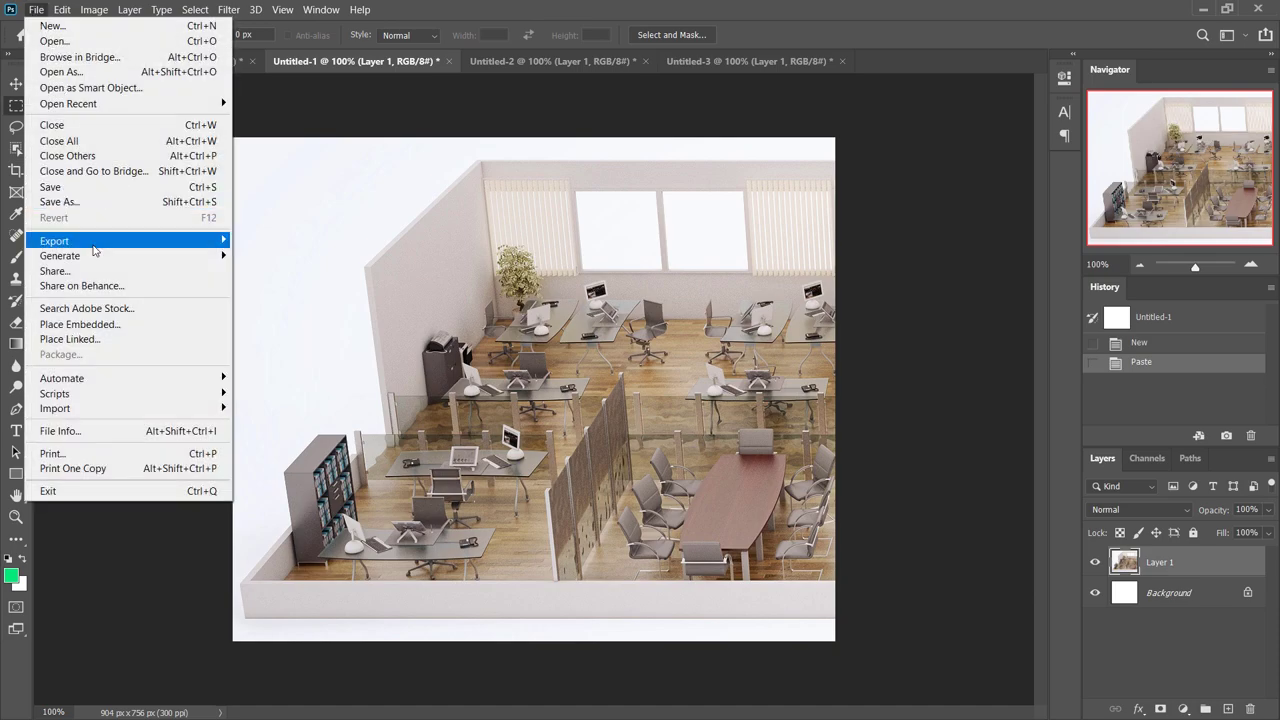
pyautogui.moveTo(95, 250)
pyautogui.click(260, 240)
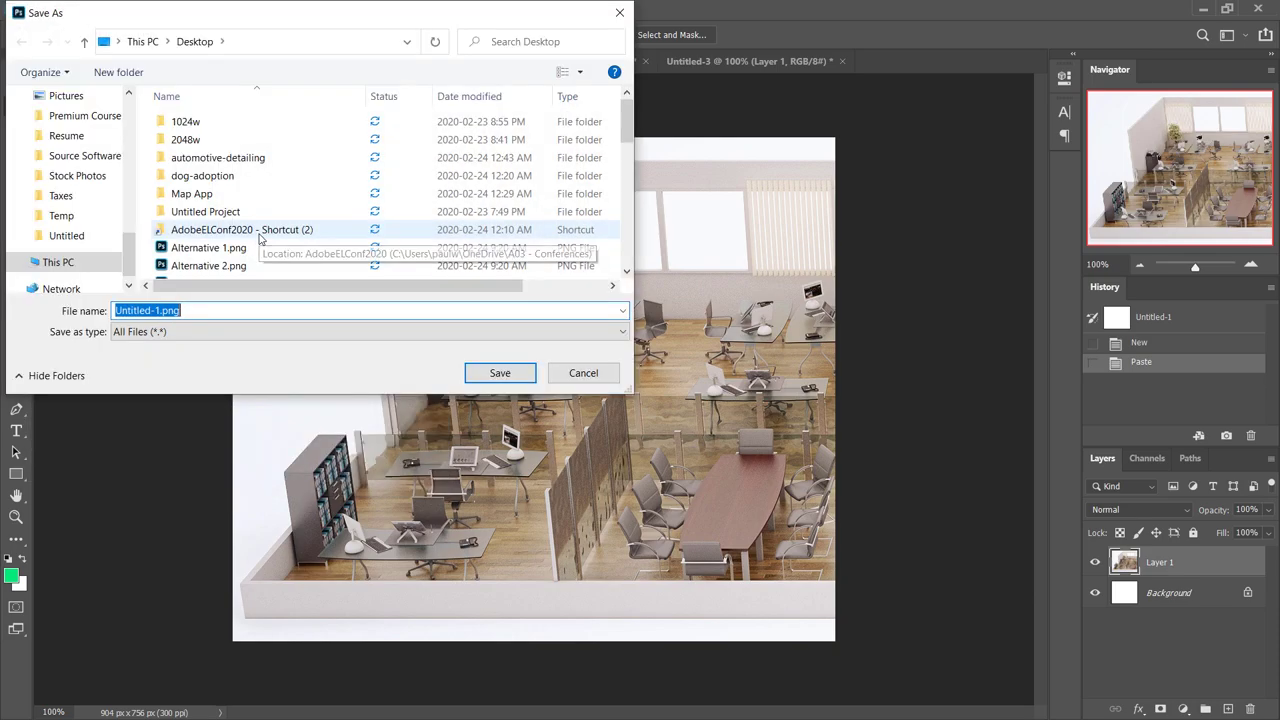
pyautogui.write('office left')
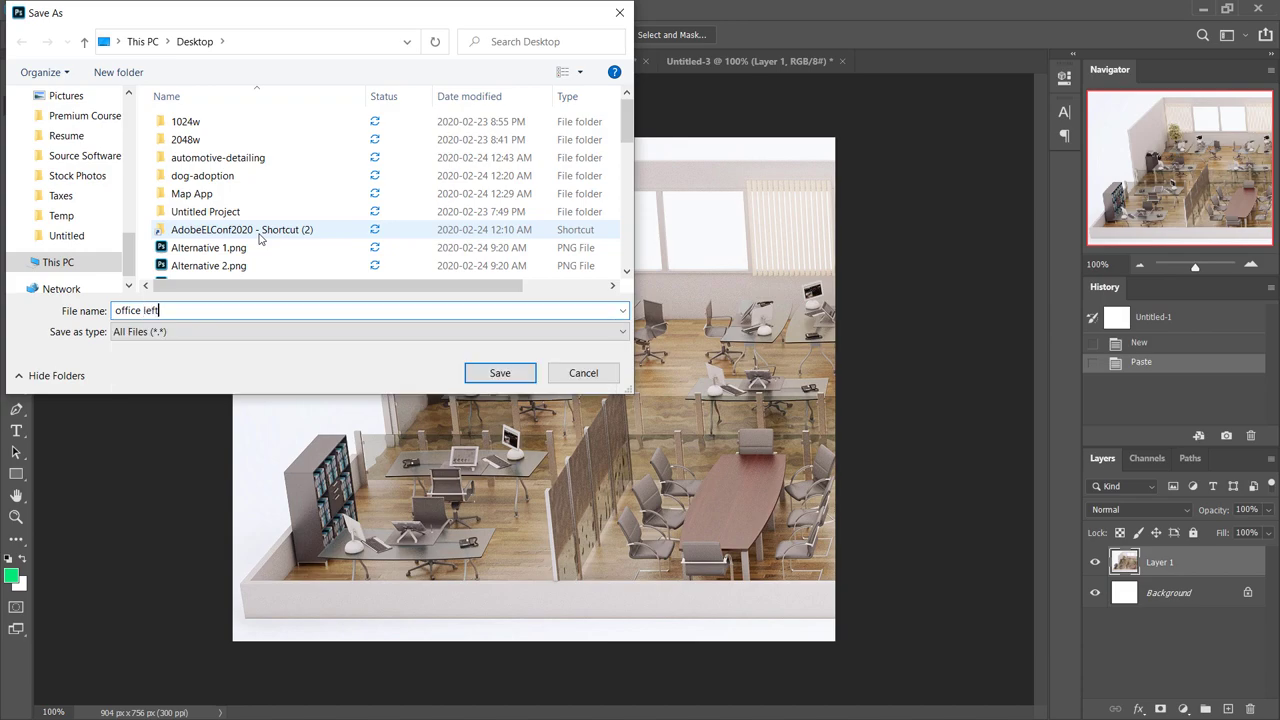
pyautogui.press('Return')
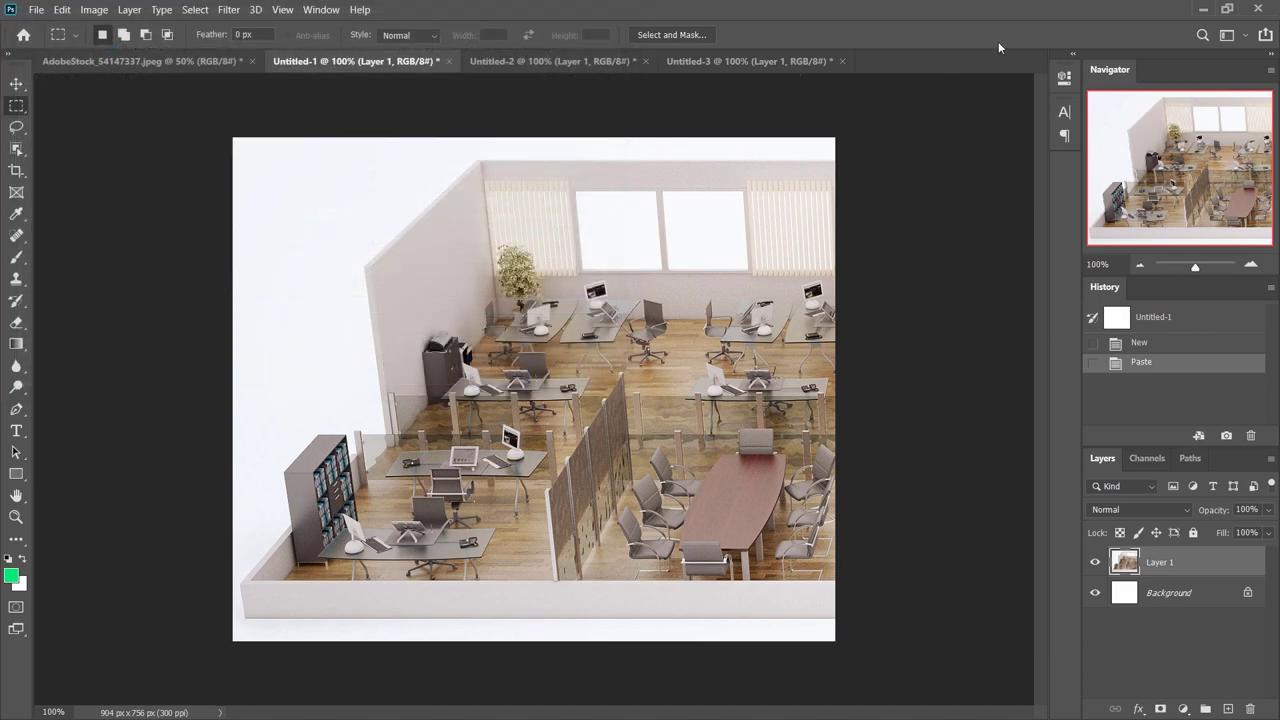
# - Minimize Photoshop and select Captivate's left fluid box FB_62 below the slide title
pyautogui.click(1202, 11)
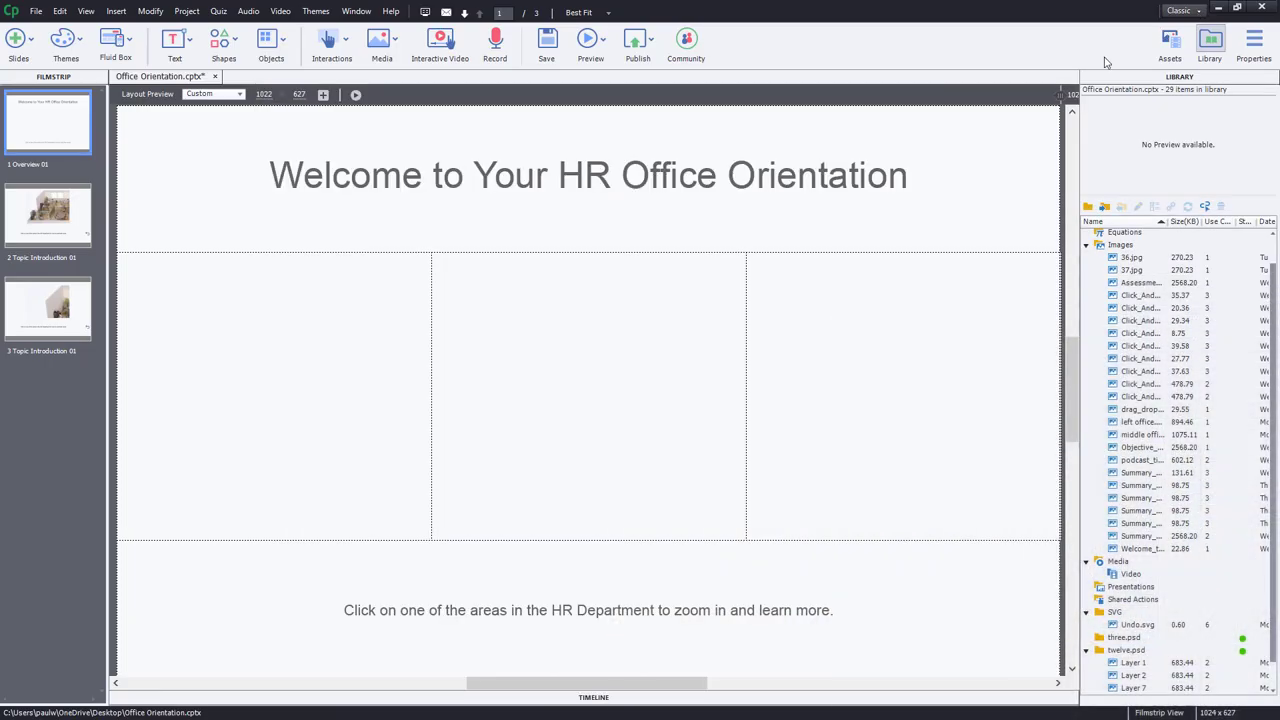
pyautogui.click(314, 345)
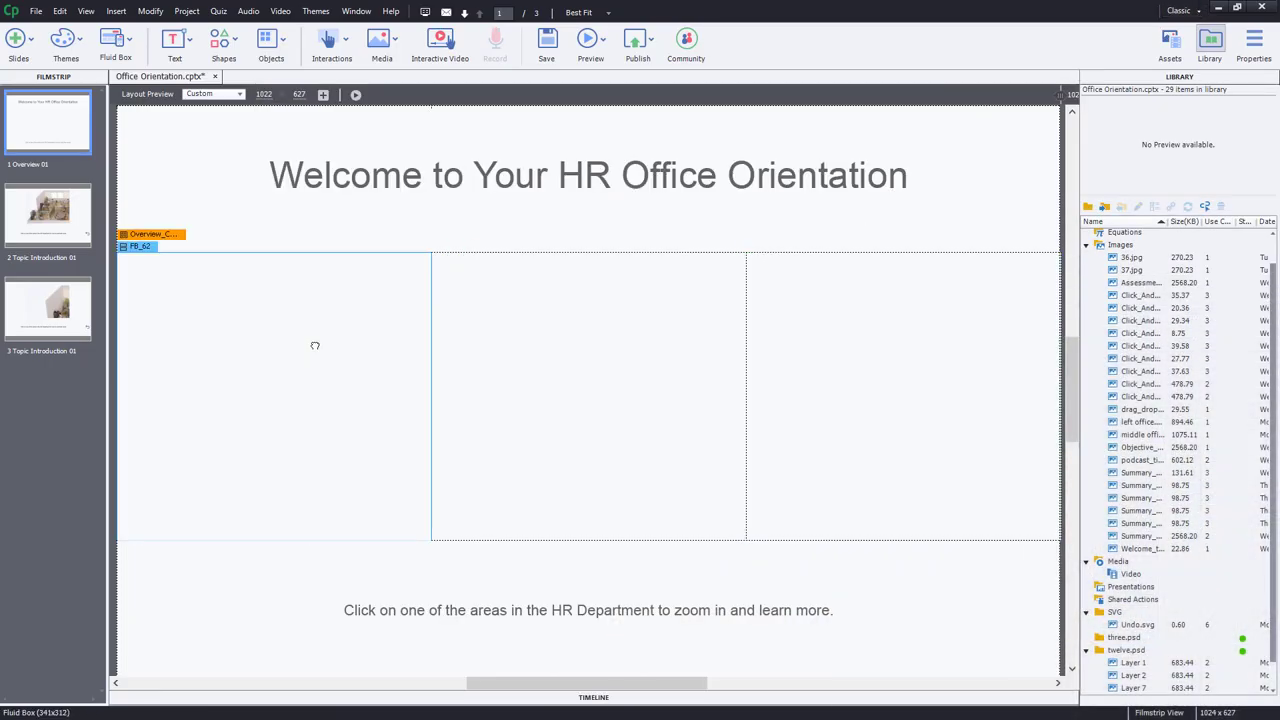
# - Insert office left.png into the left fluid box via Media > Image
pyautogui.click(394, 45)
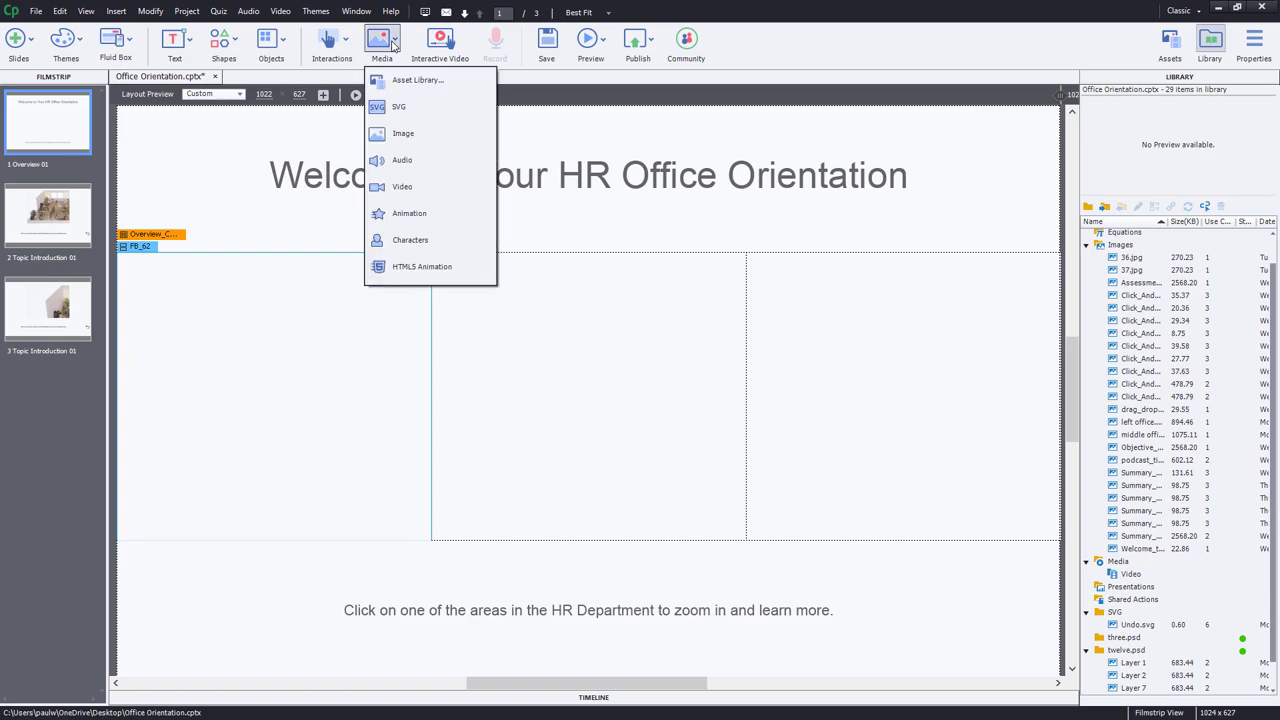
pyautogui.click(401, 134)
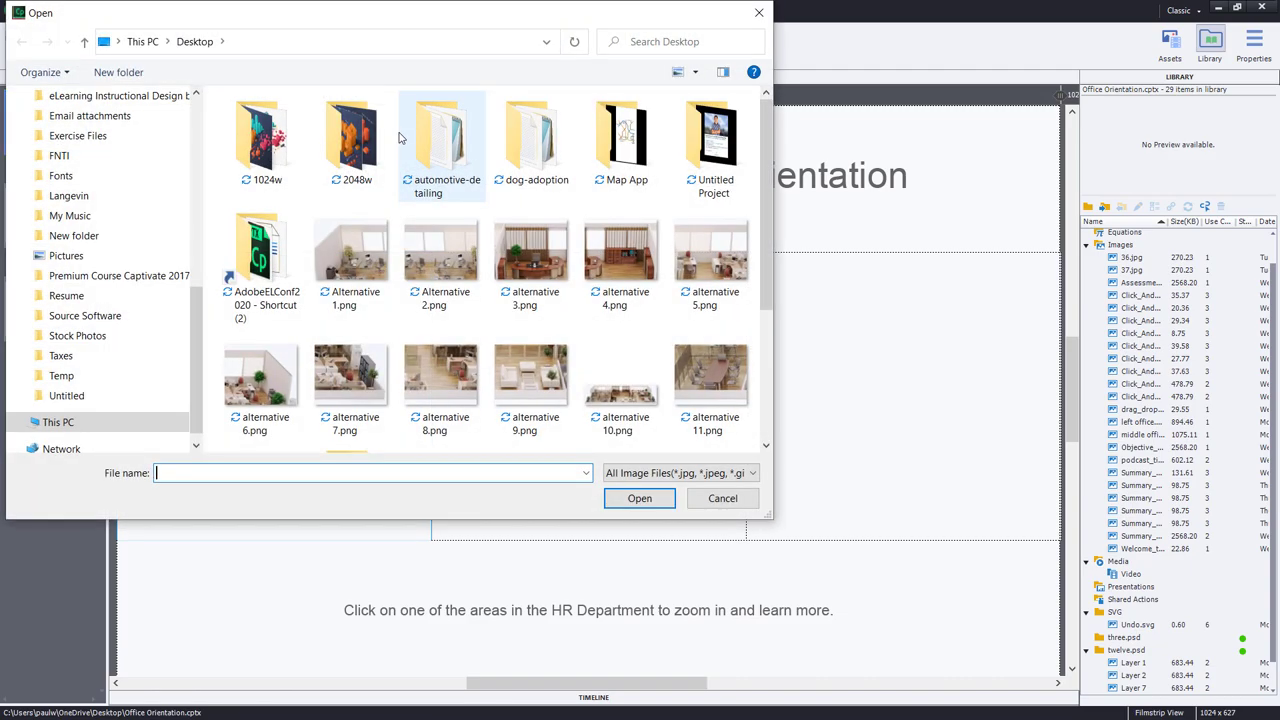
pyautogui.write('office')
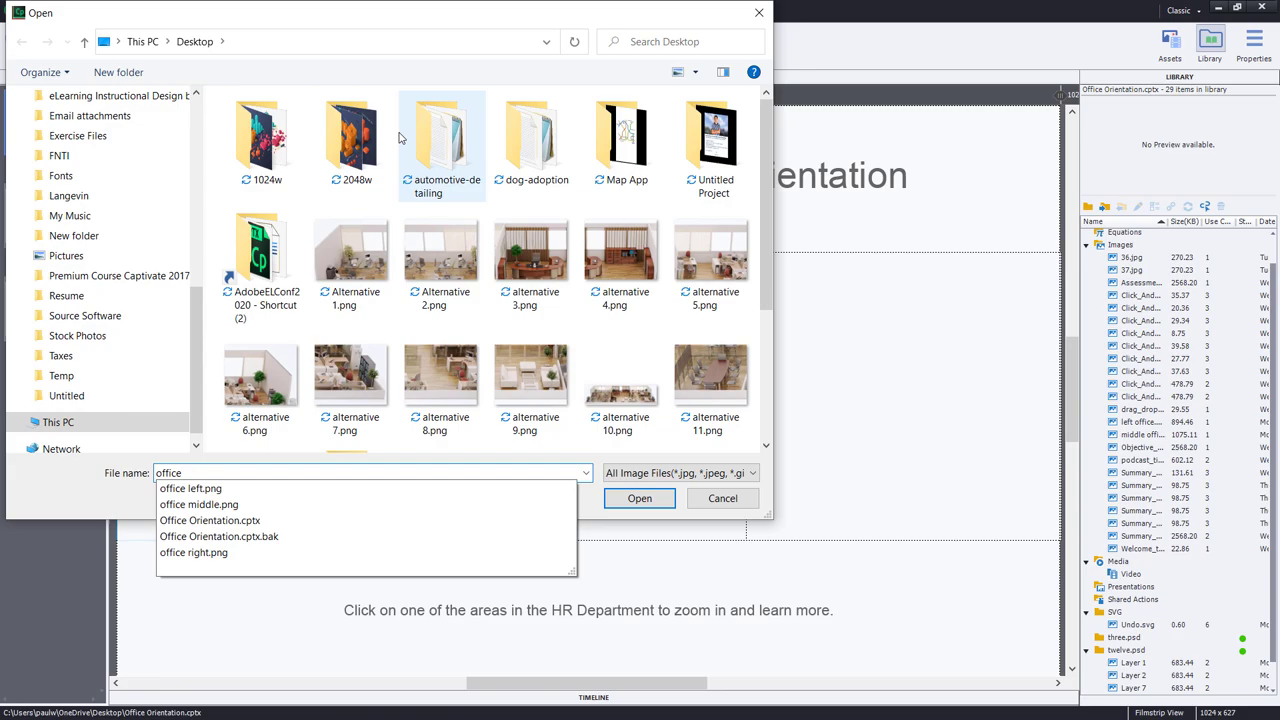
pyautogui.press('Down')
pyautogui.press('Return')
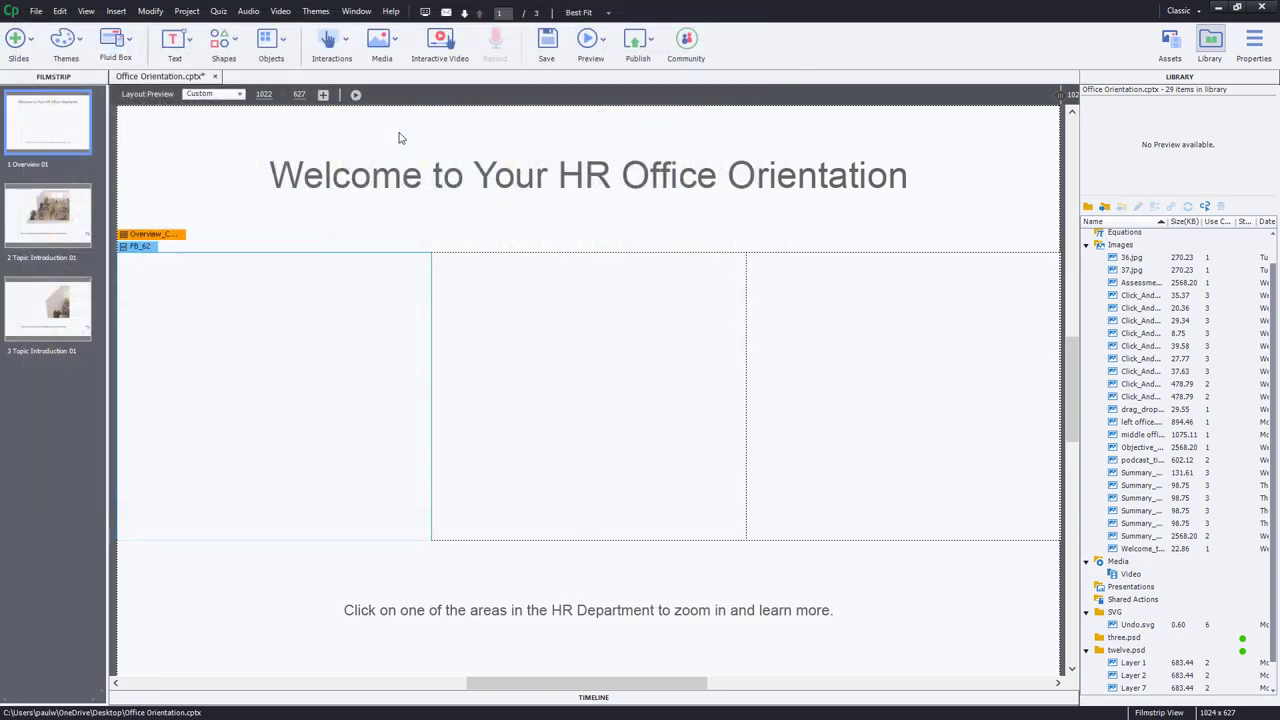
# - Select the middle fluid box and insert office middle.png into it
pyautogui.click(608, 302)
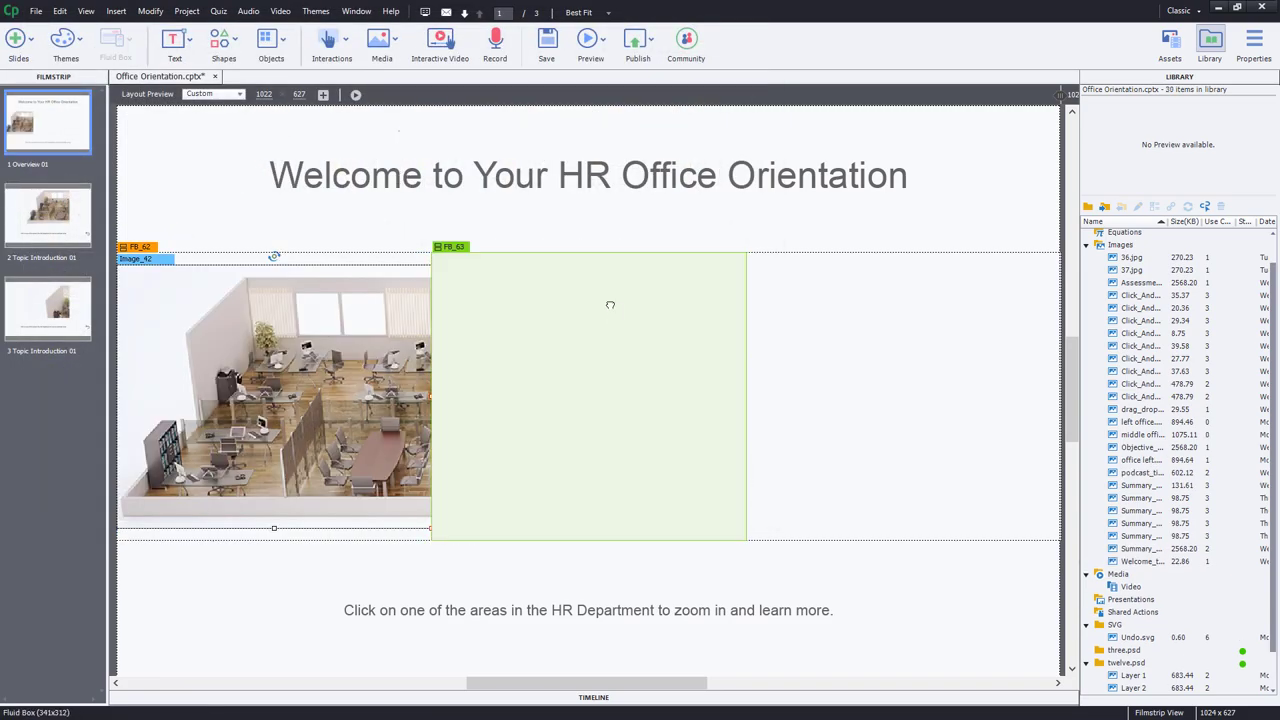
pyautogui.click(380, 40)
pyautogui.click(402, 133)
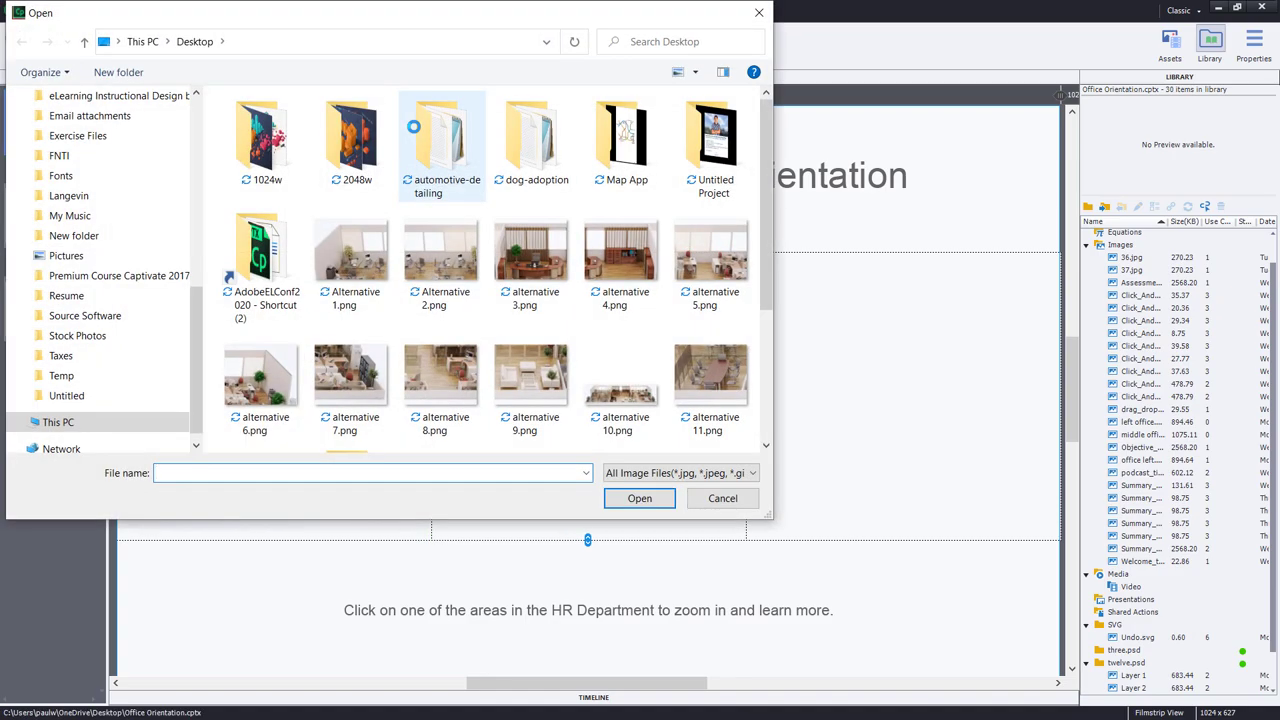
pyautogui.write('office')
pyautogui.press('Down')
pyautogui.press('Down')
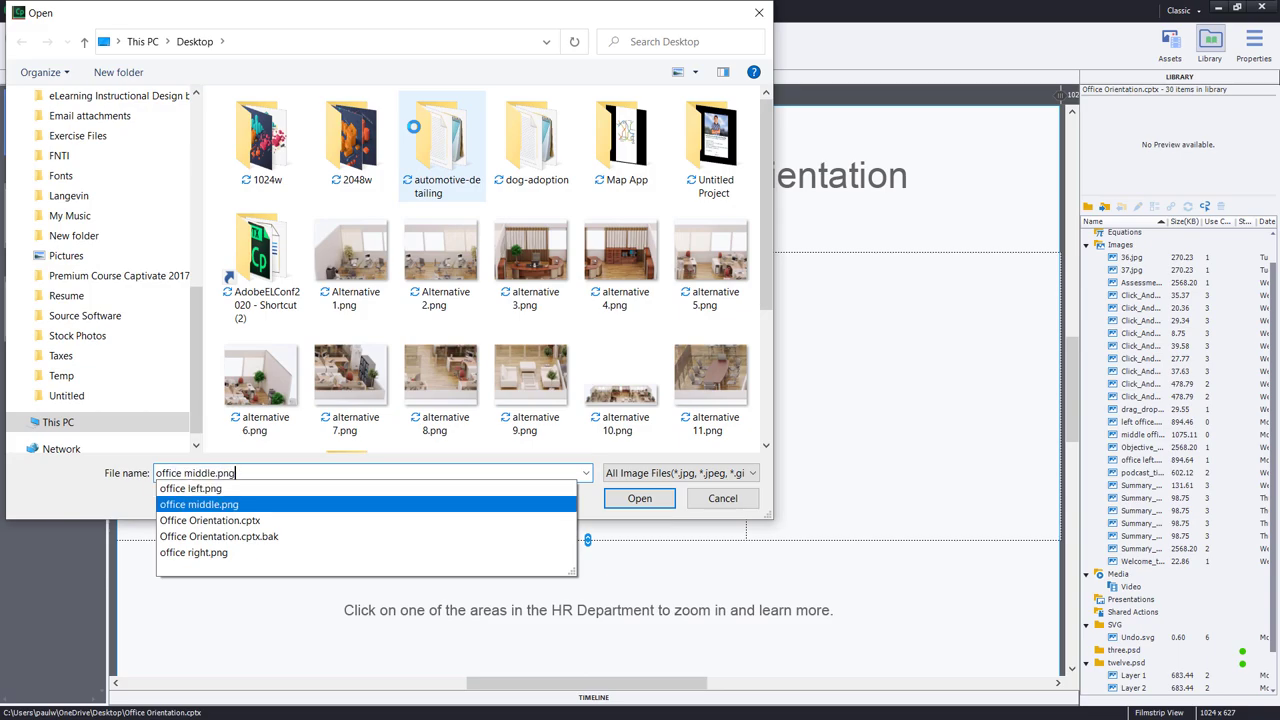
pyautogui.press('Return')
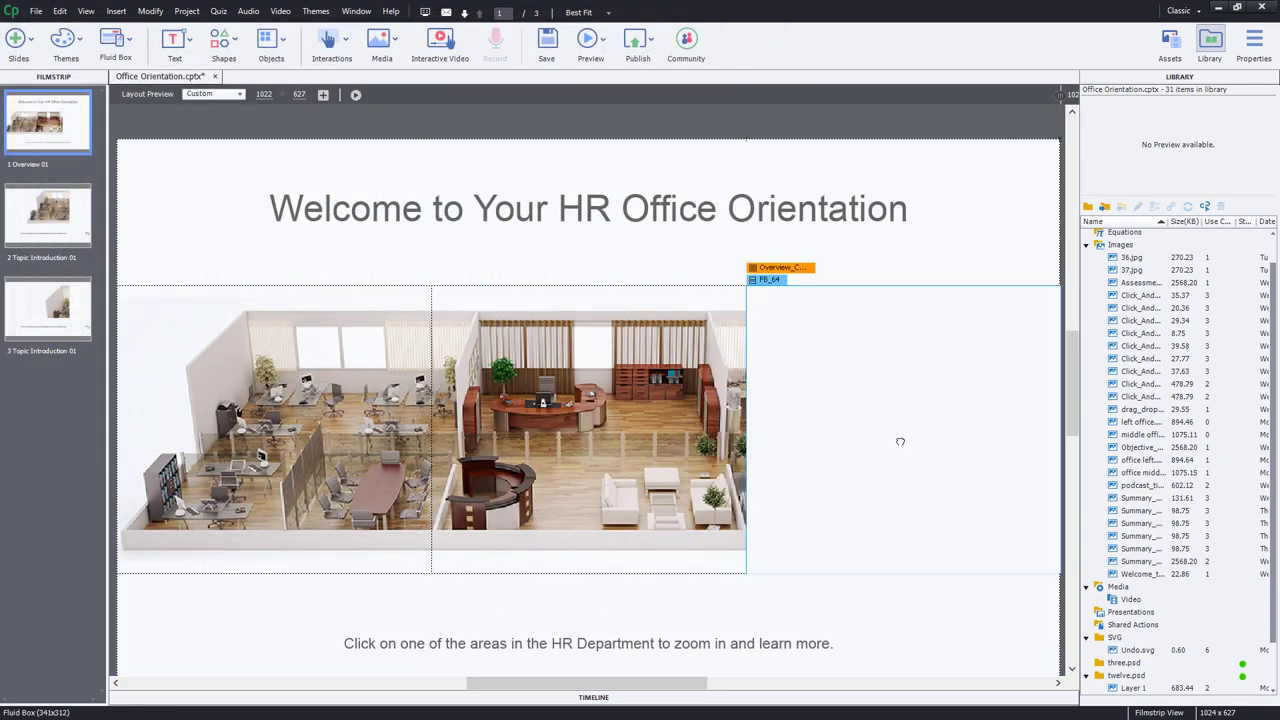
# - Insert office right.png into the right fluid box
pyautogui.click(404, 43)
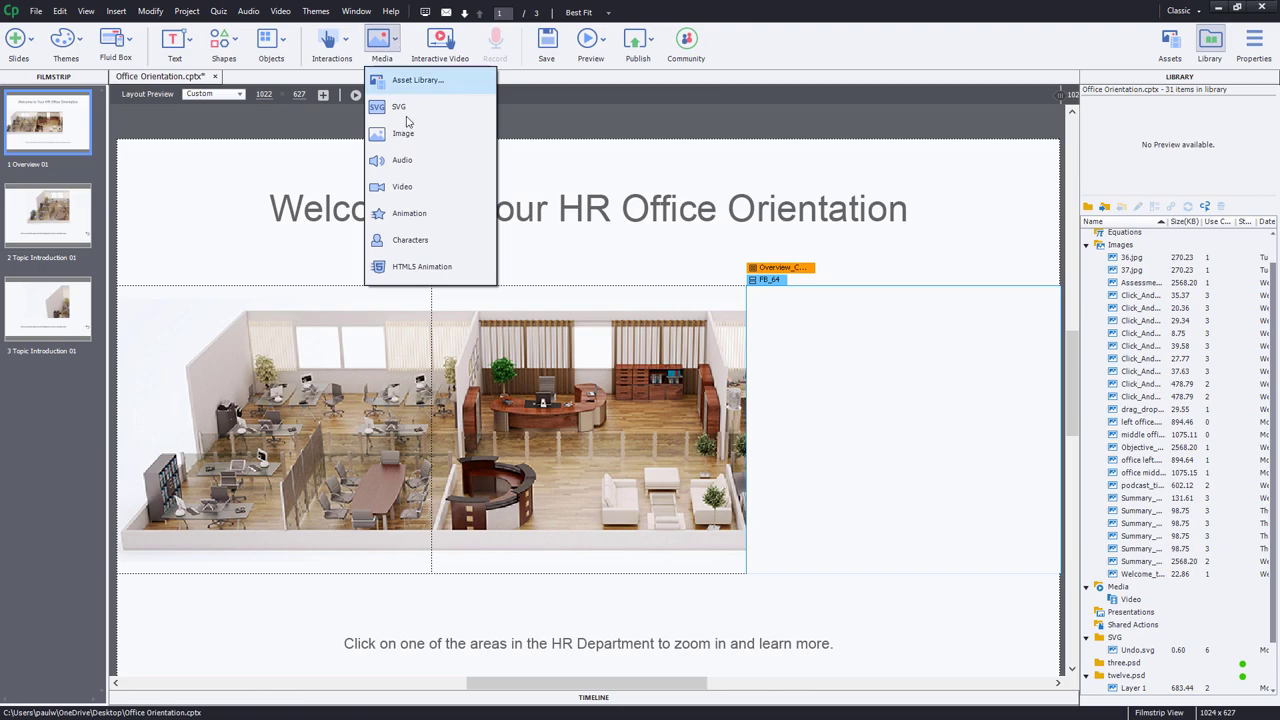
pyautogui.click(403, 133)
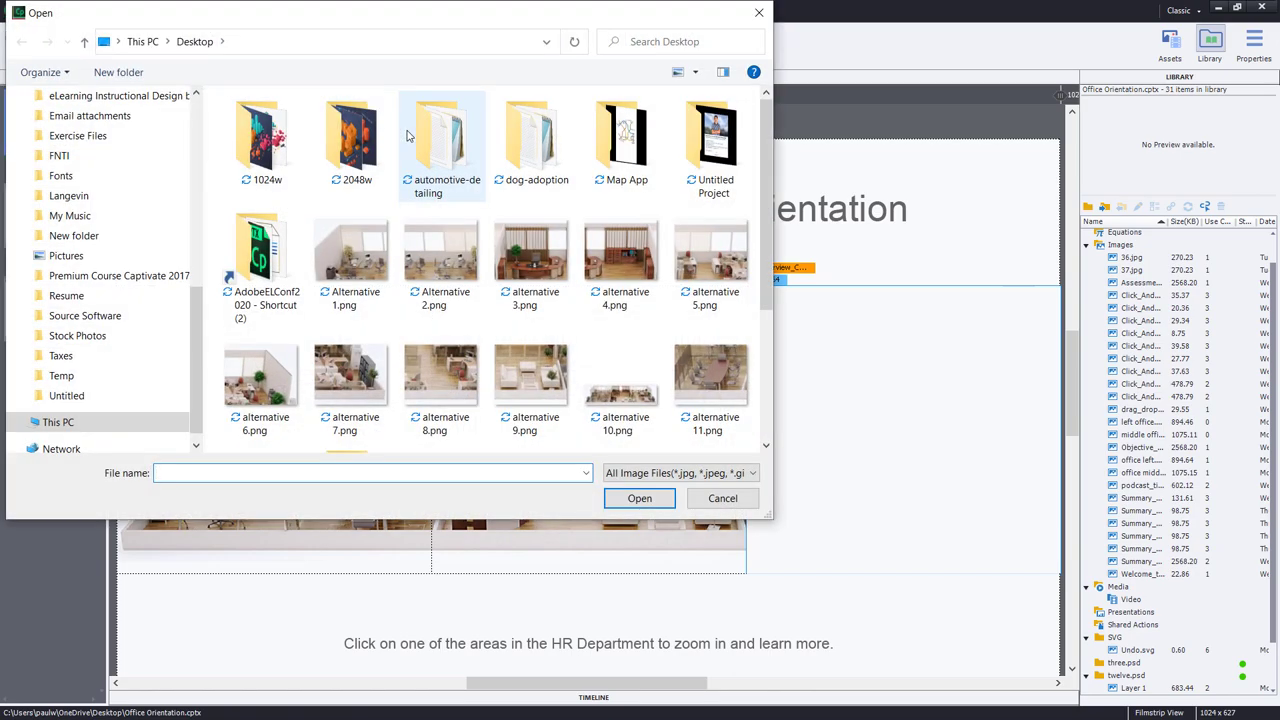
pyautogui.write('office')
pyautogui.press('Down')
pyautogui.press('Down')
pyautogui.press('Down')
pyautogui.press('Down')
pyautogui.press('Down')
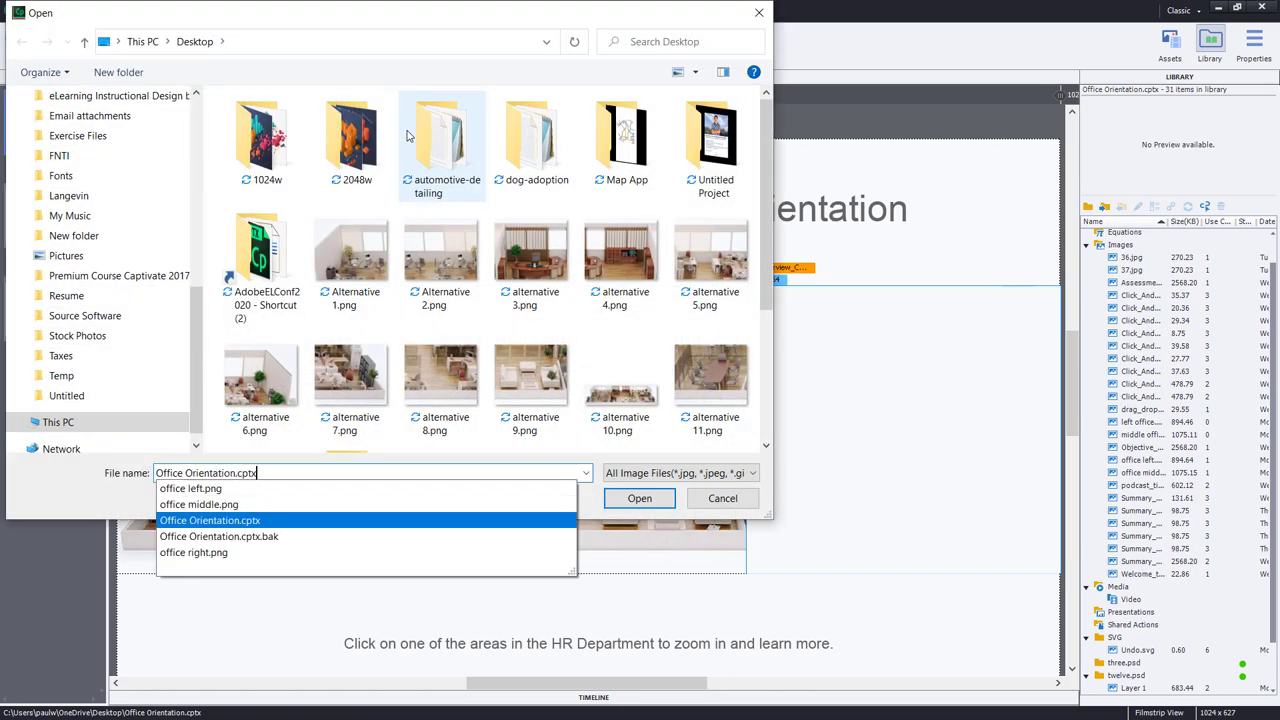
pyautogui.press('Return')
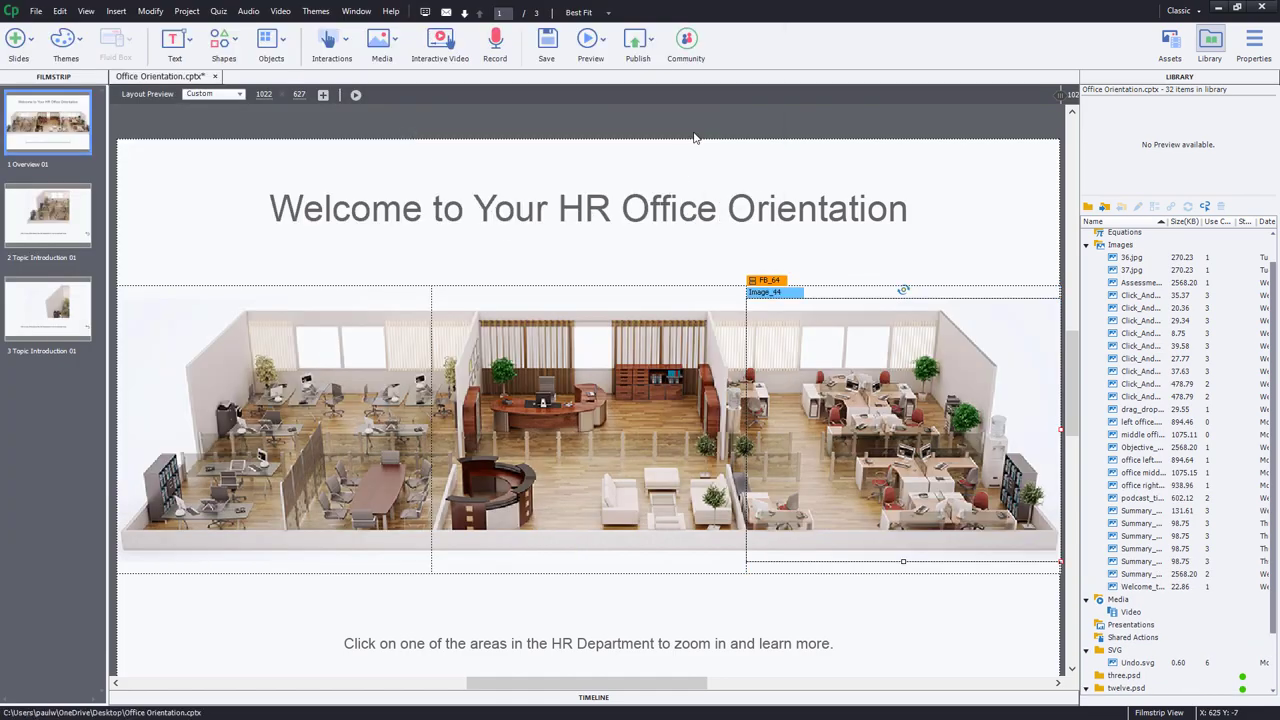
# - Deselect the image and drag the Layout Preview width slider to narrower widths, ending at 978 px
pyautogui.click(758, 124)
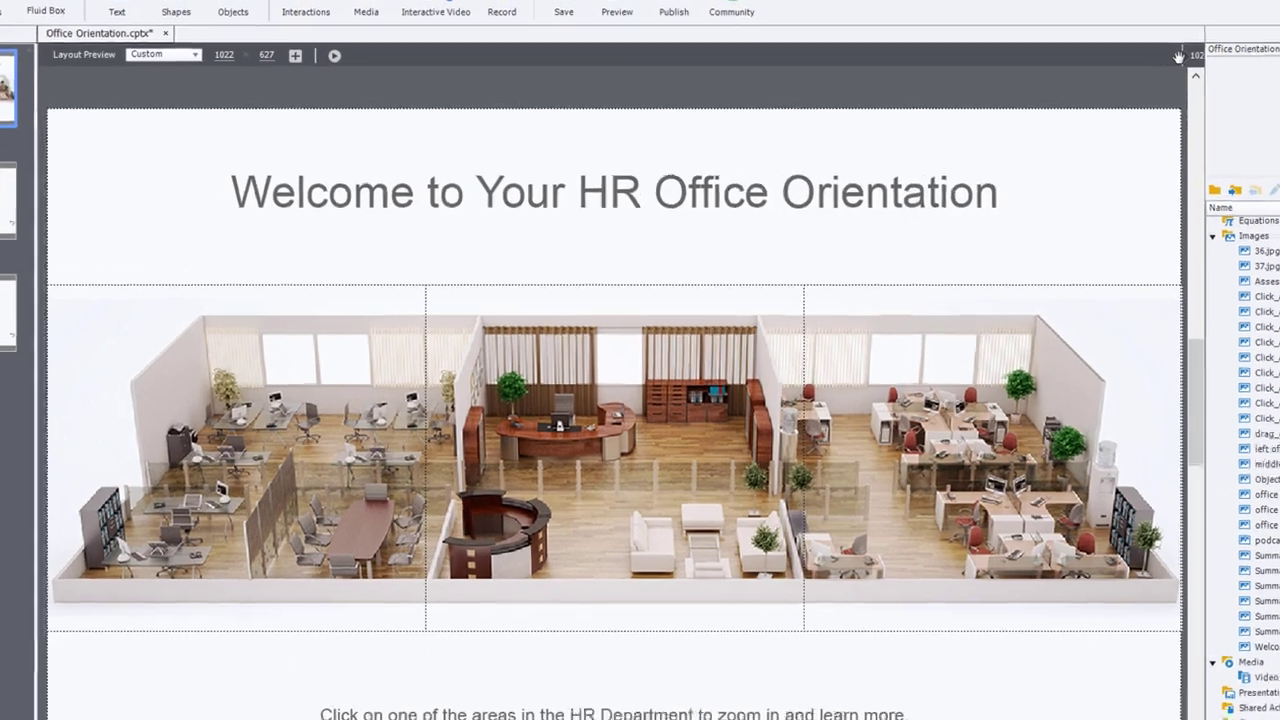
pyautogui.moveTo(1061, 94); pyautogui.dragTo(954, 100)
pyautogui.moveTo(1100, 44); pyautogui.dragTo(1207, 48)
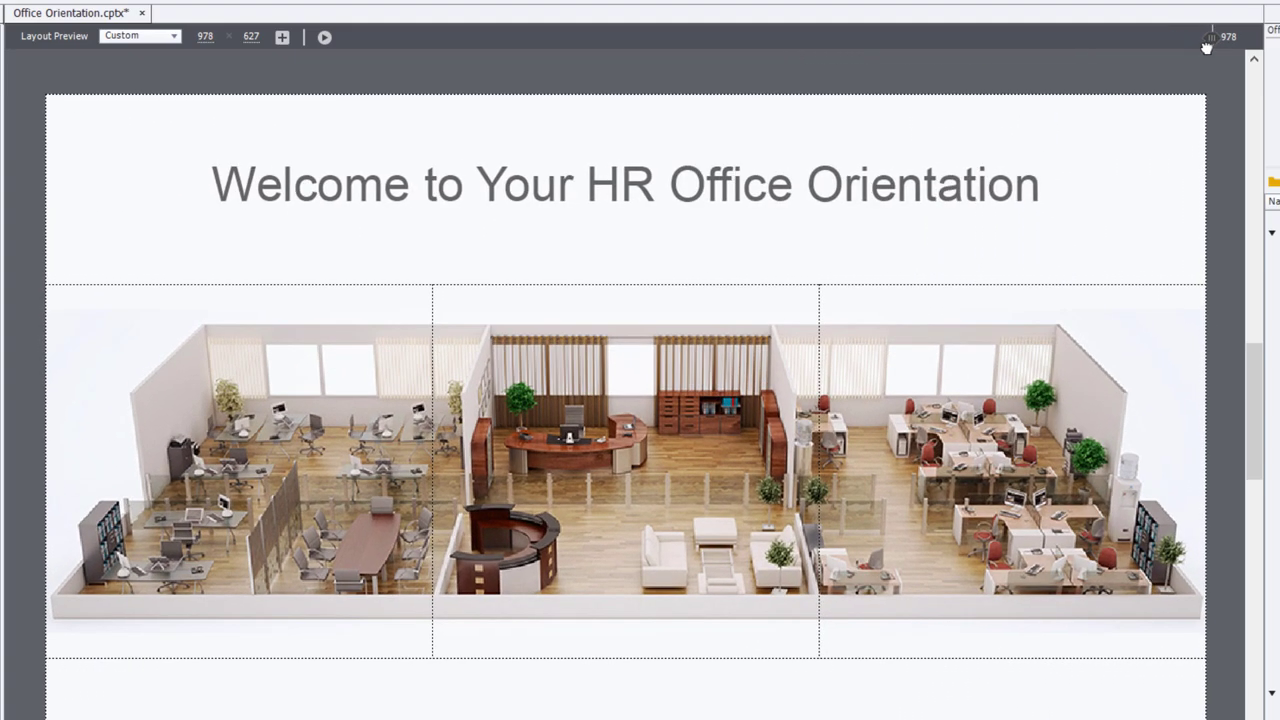